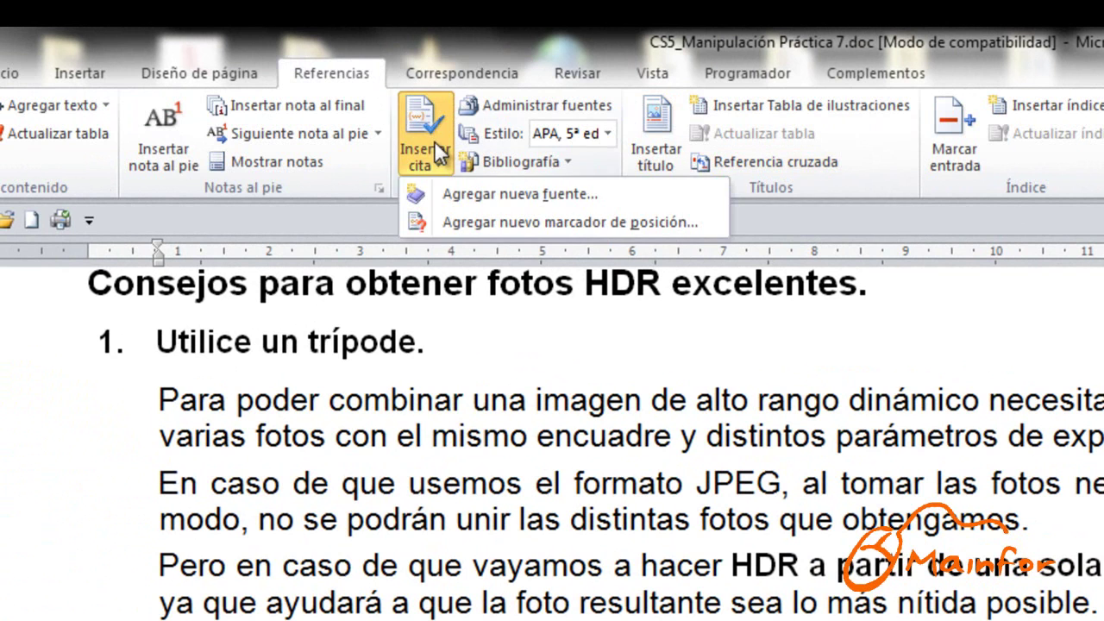
Start a new citation source of type "Sección de libro" and enter the author's full name
click(466, 201)
click(605, 181)
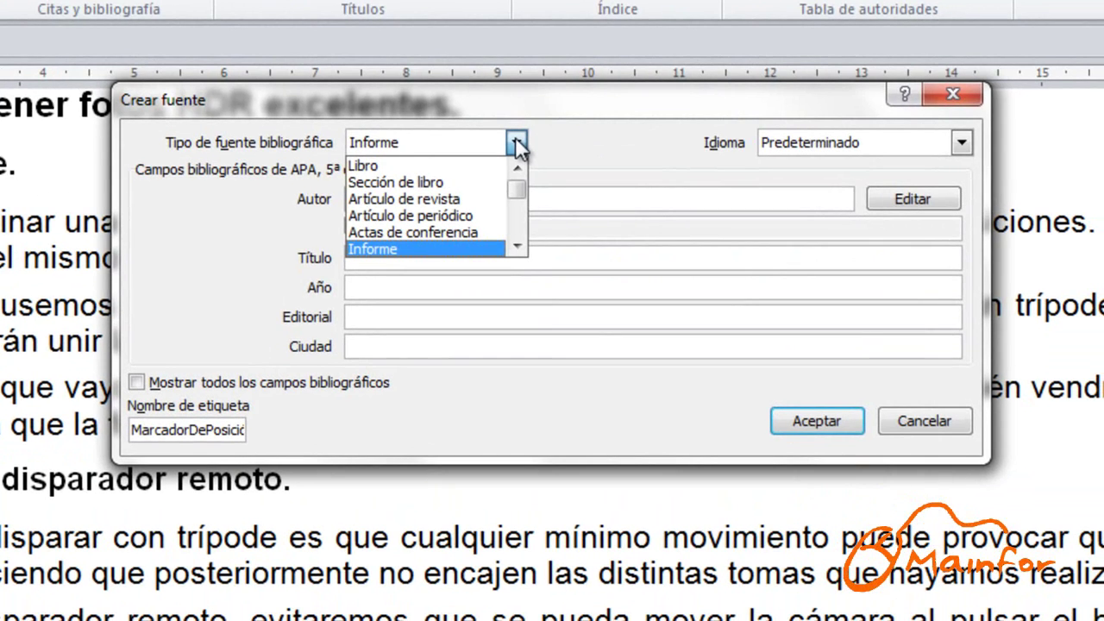
click(454, 182)
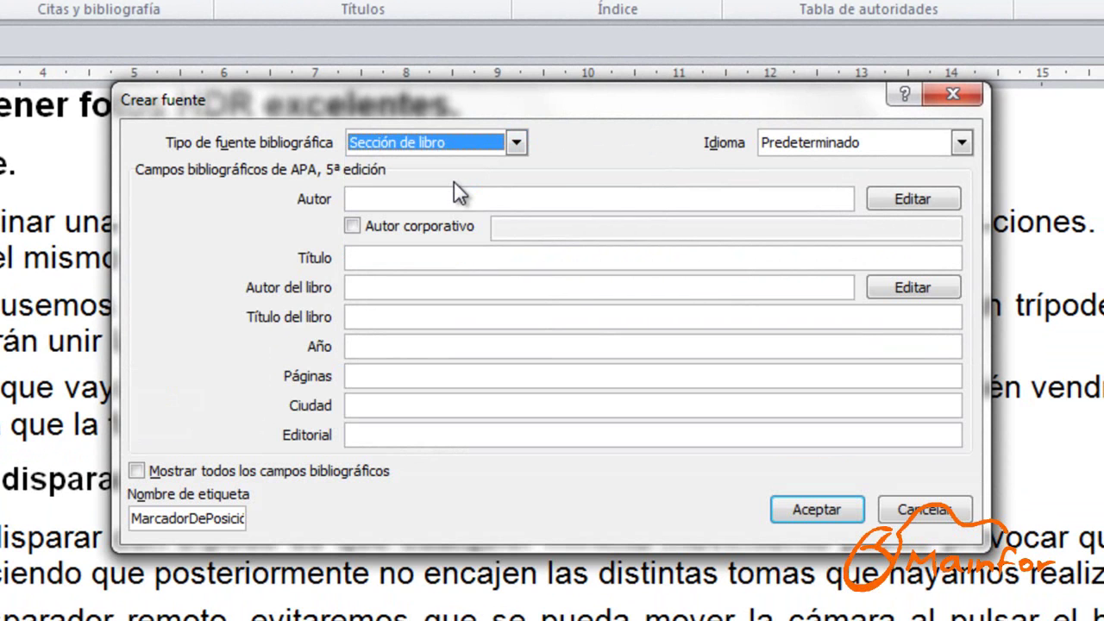
click(400, 200)
text(Antonio Fernandez)
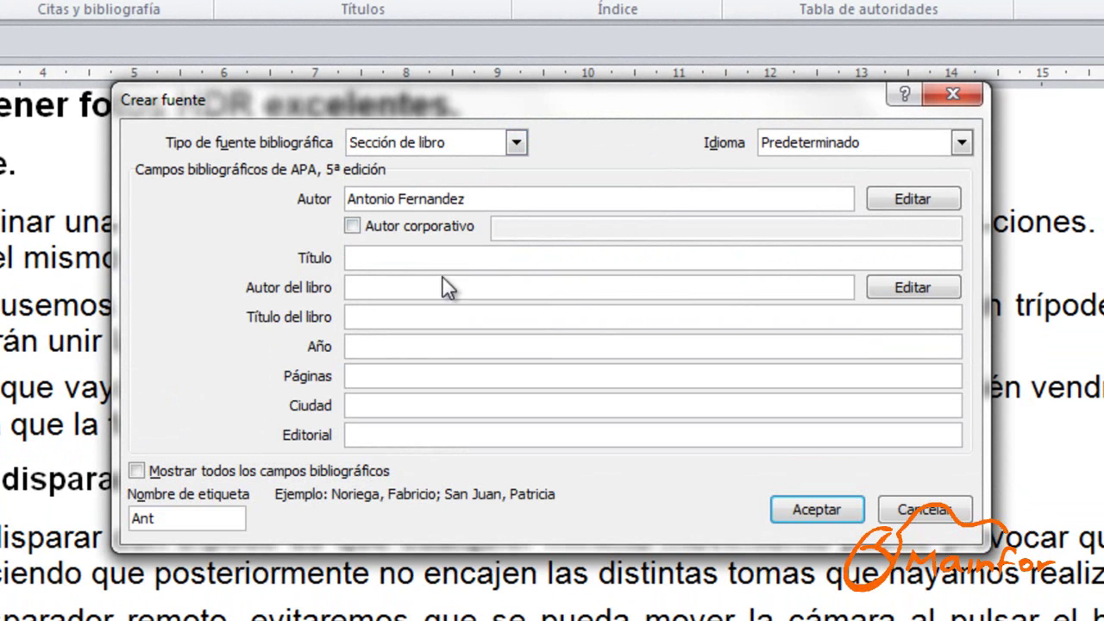
Set the source's title to "Los sueños" and year to 1998, and insert the citation
click(469, 258)
text(Los sueños)
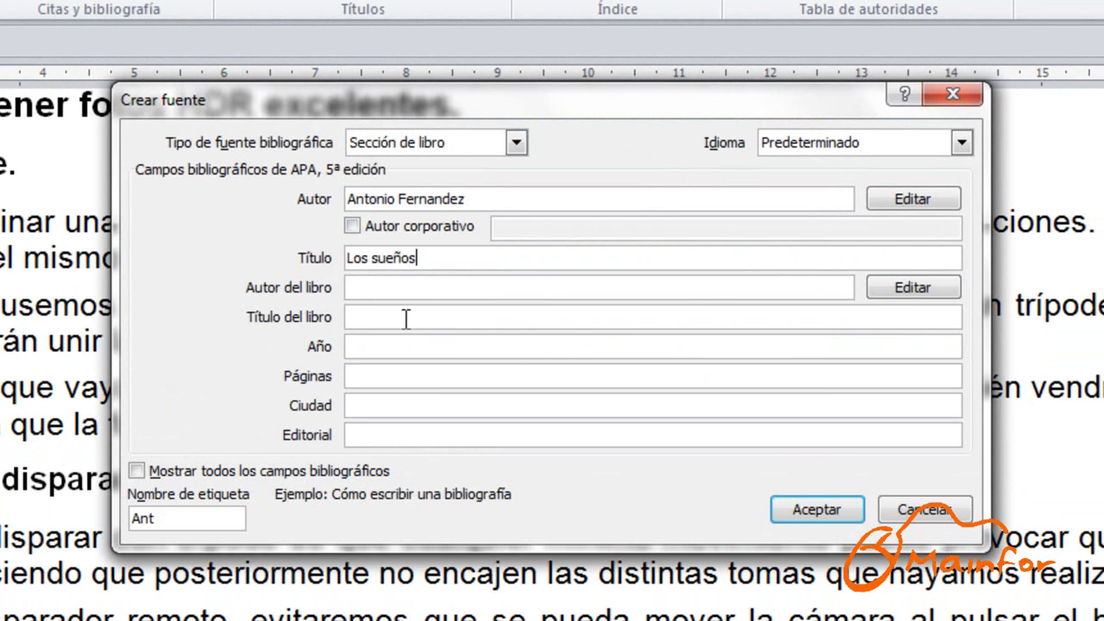
click(394, 348)
text(1998)
click(810, 505)
Insert a bibliography at the Bibliografía section on the document's last page
scroll(751, 433, down, 2)
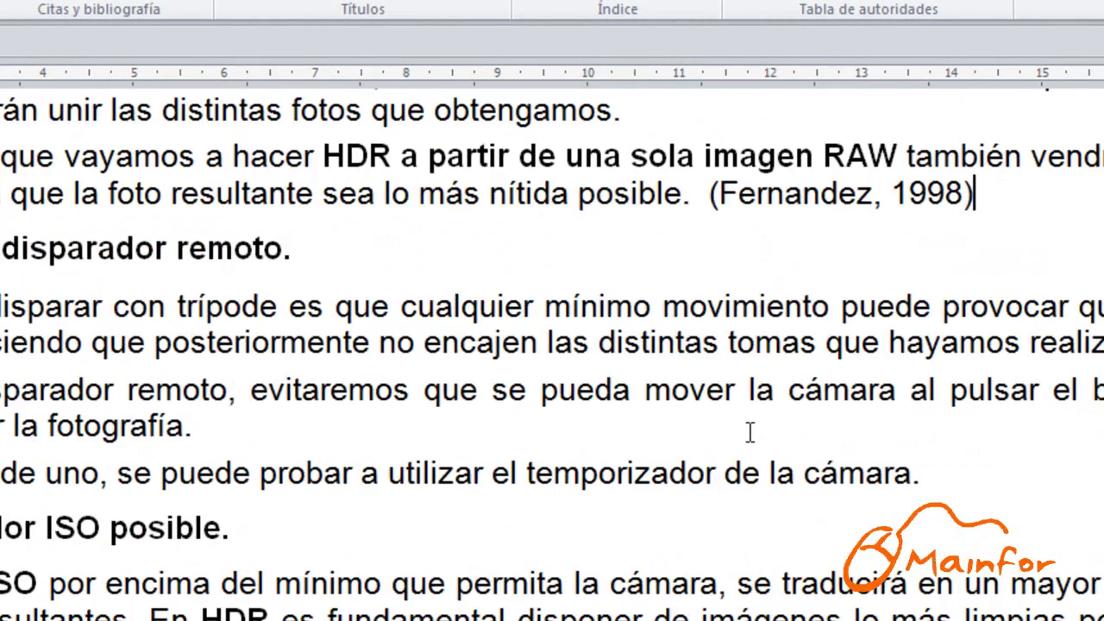
scroll(752, 417, down, 20)
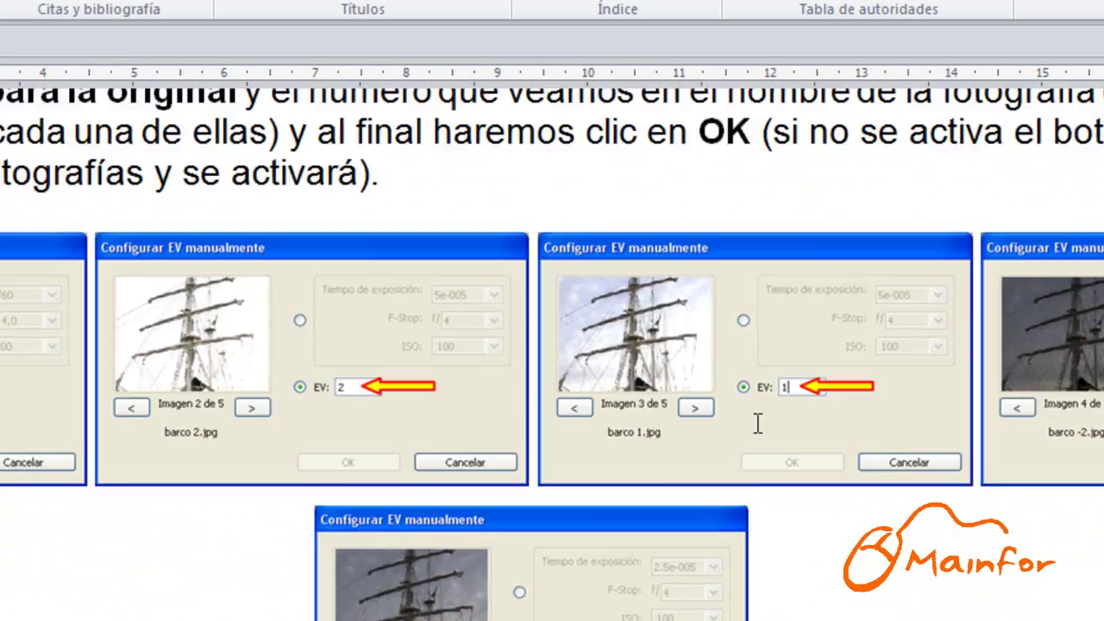
scroll(754, 422, down, 20)
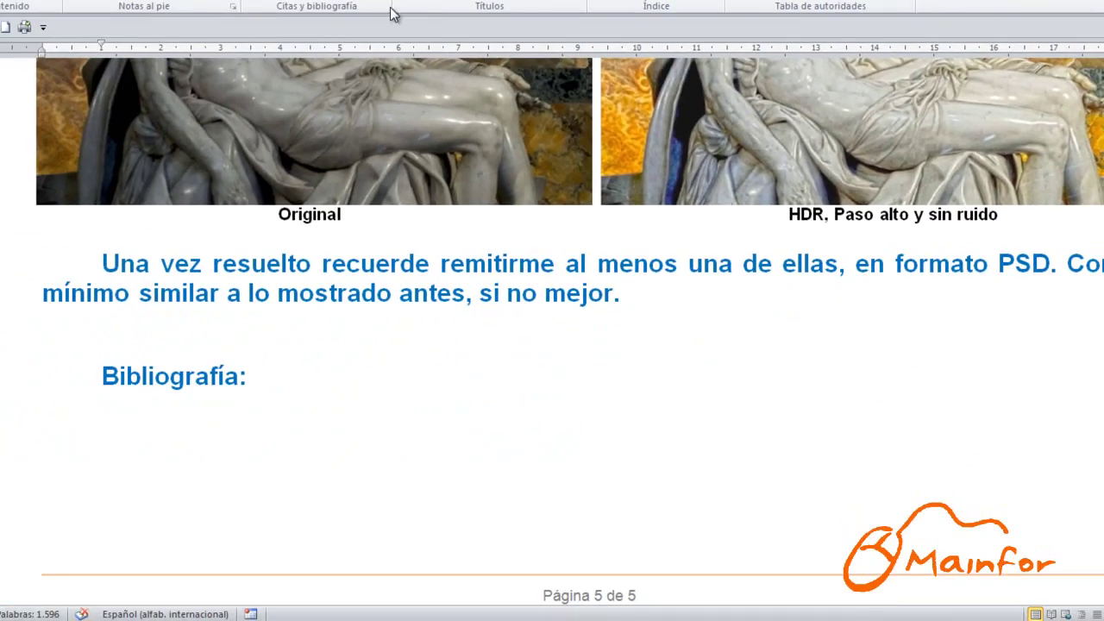
click(320, 0)
click(345, 241)
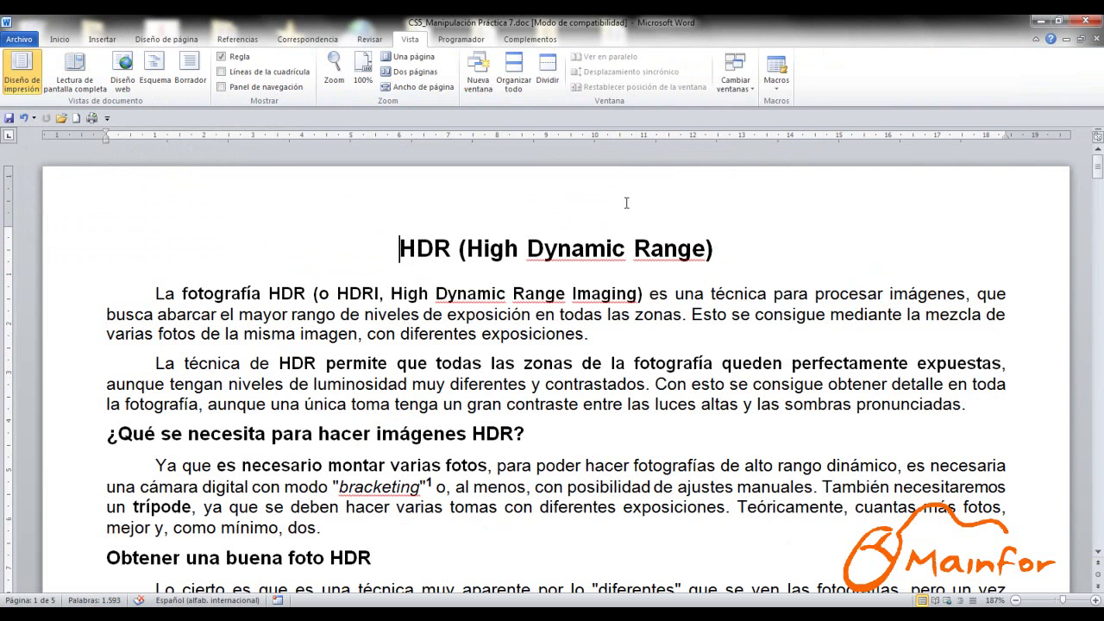
Use an existing list as the mail merge recipients, taking the CLIENTES table from the EMPRESA INFORMATICA database on the desktop
click(237, 39)
click(307, 39)
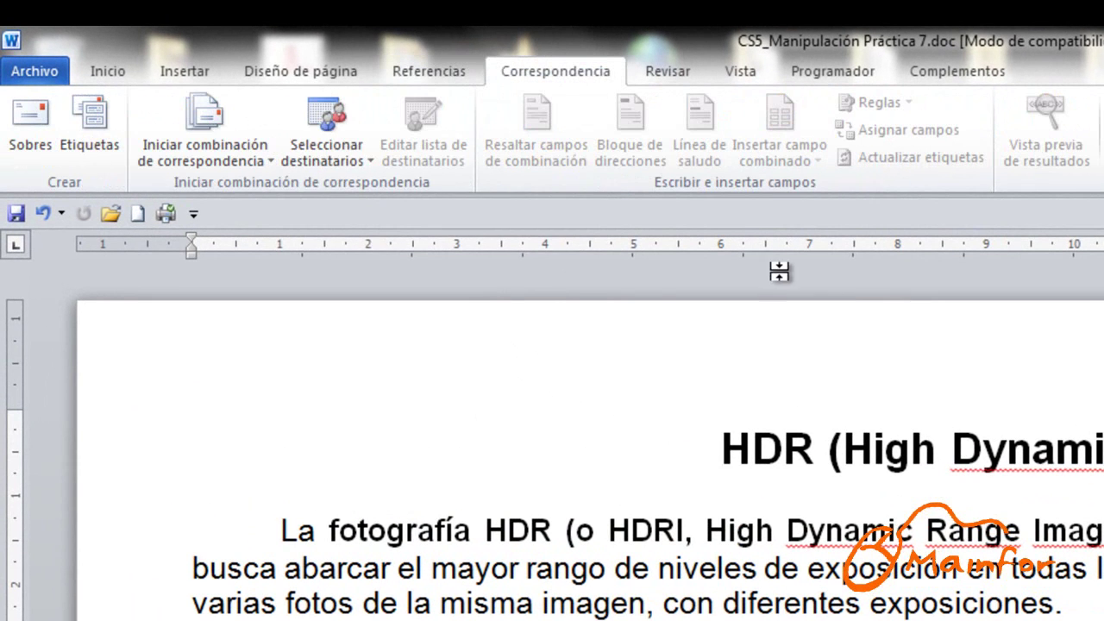
click(300, 128)
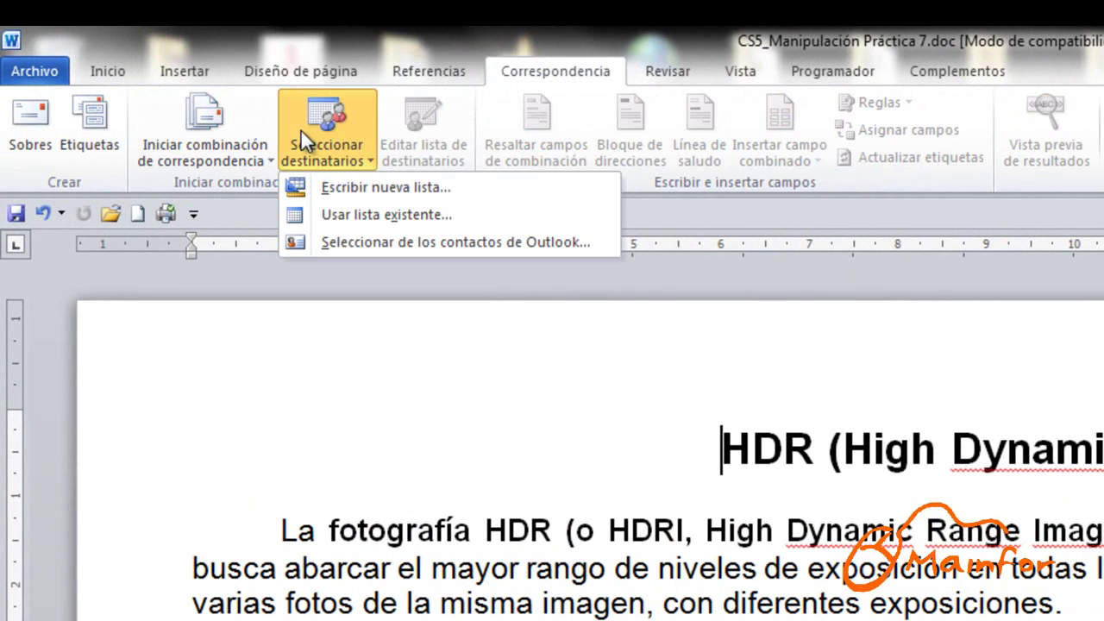
click(391, 213)
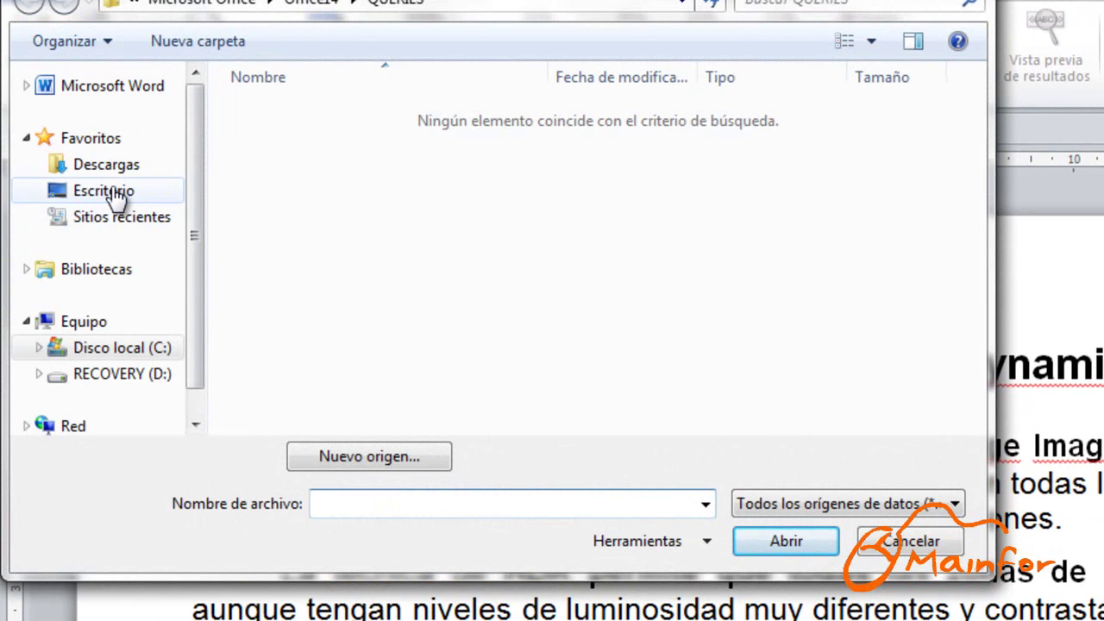
click(77, 191)
double_click(639, 238)
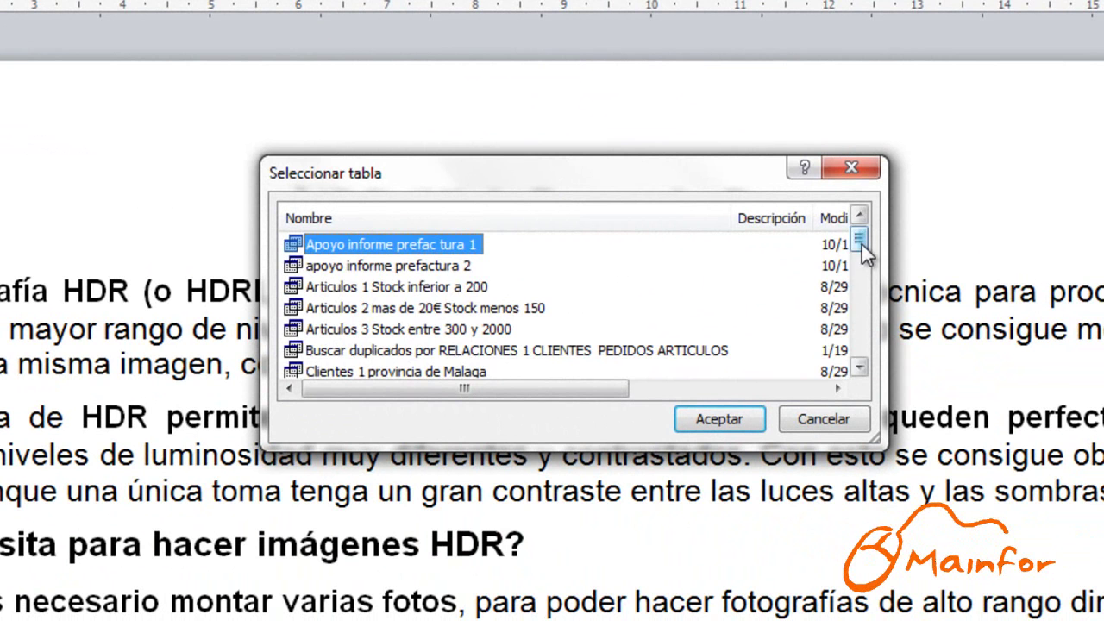
drag(862, 246, 867, 362)
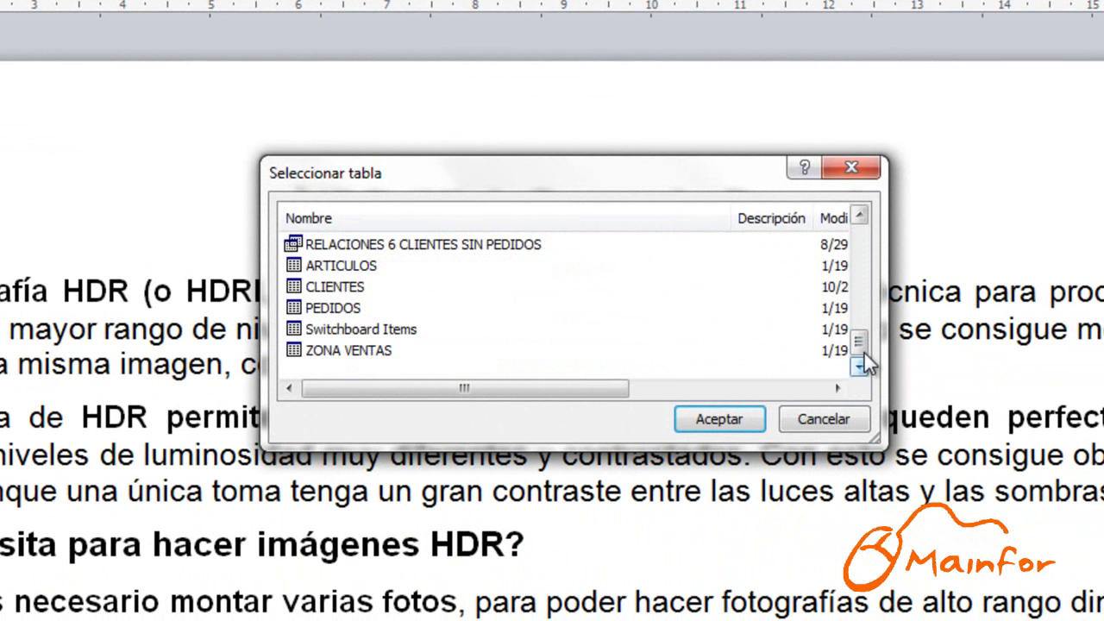
click(343, 289)
double_click(344, 287)
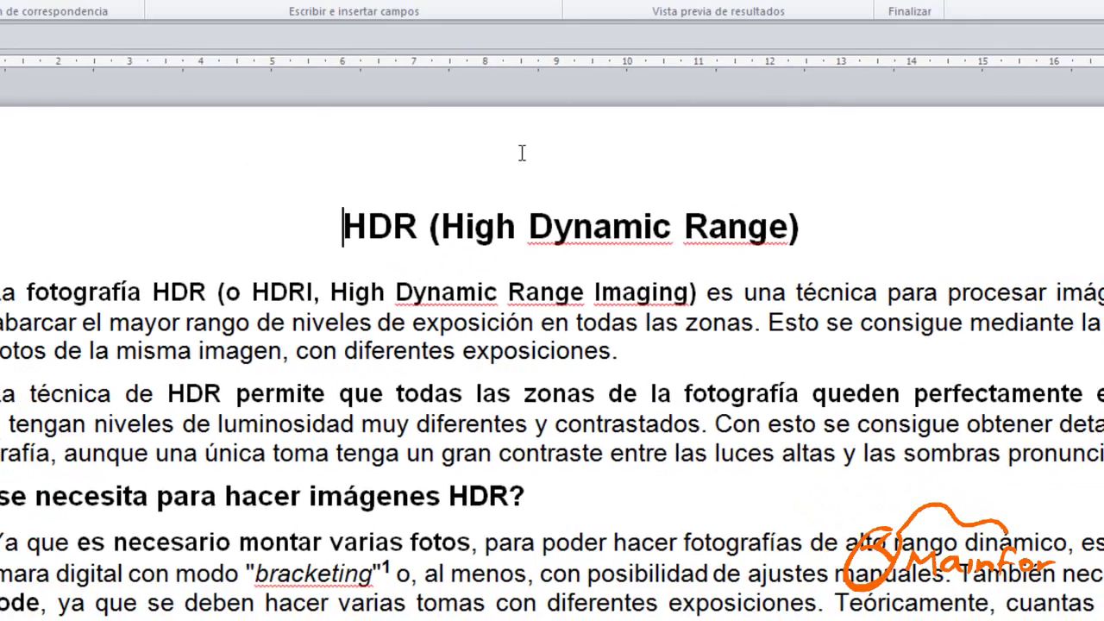
Insert the merge fields APELLIDO1, APELLIDO2 and NOMBRE after the matching Apellido 1, Apellido 2 and Nombre labels
click(455, 76)
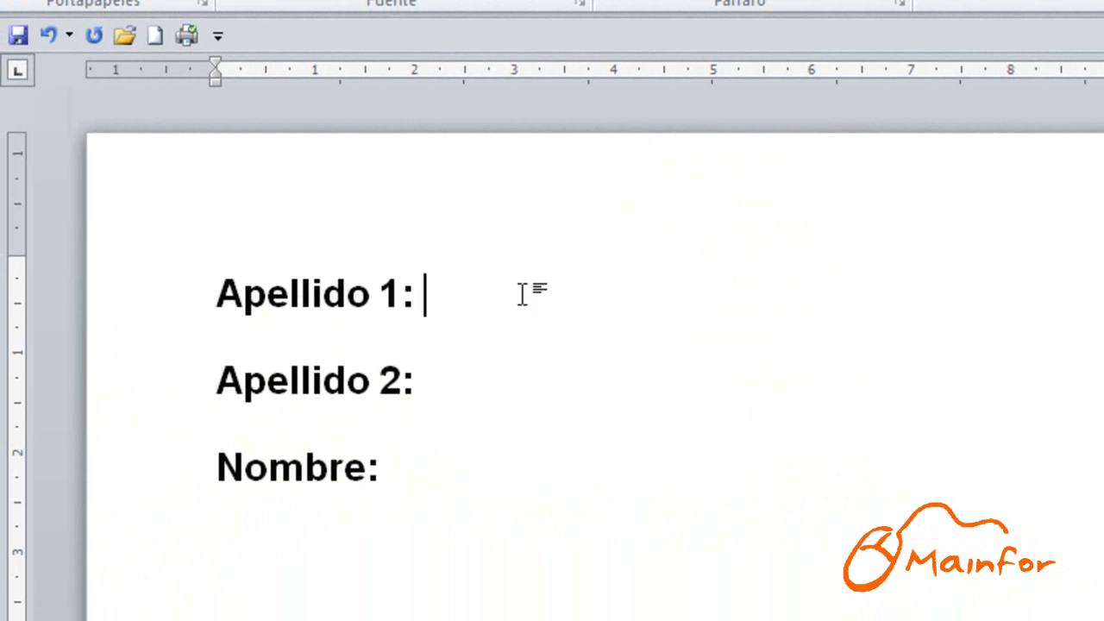
click(437, 19)
click(661, 95)
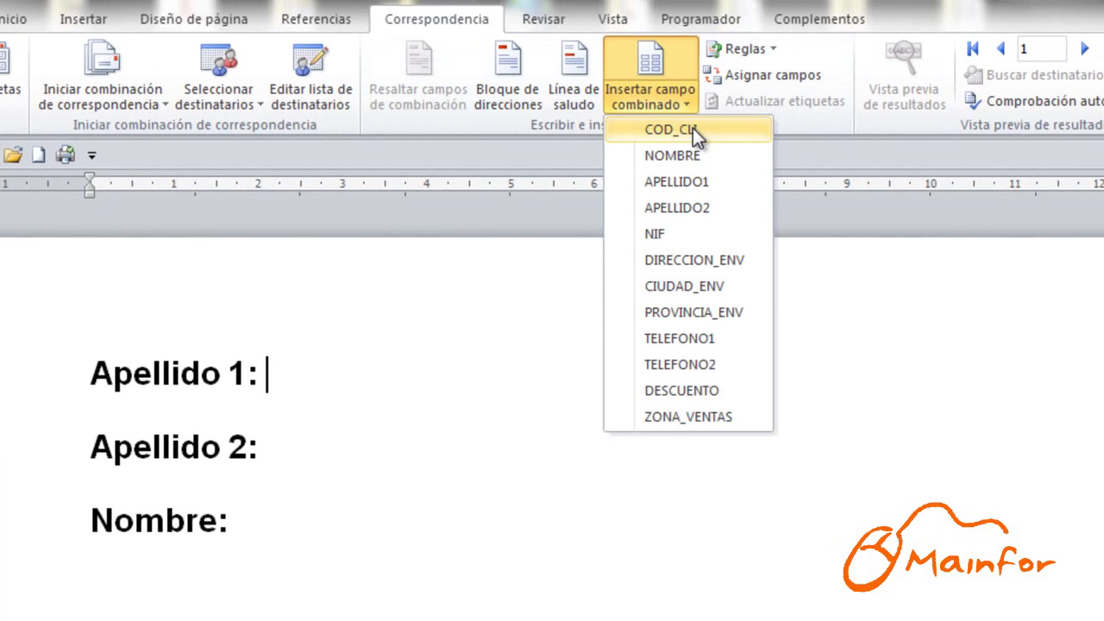
click(686, 181)
click(296, 473)
click(645, 92)
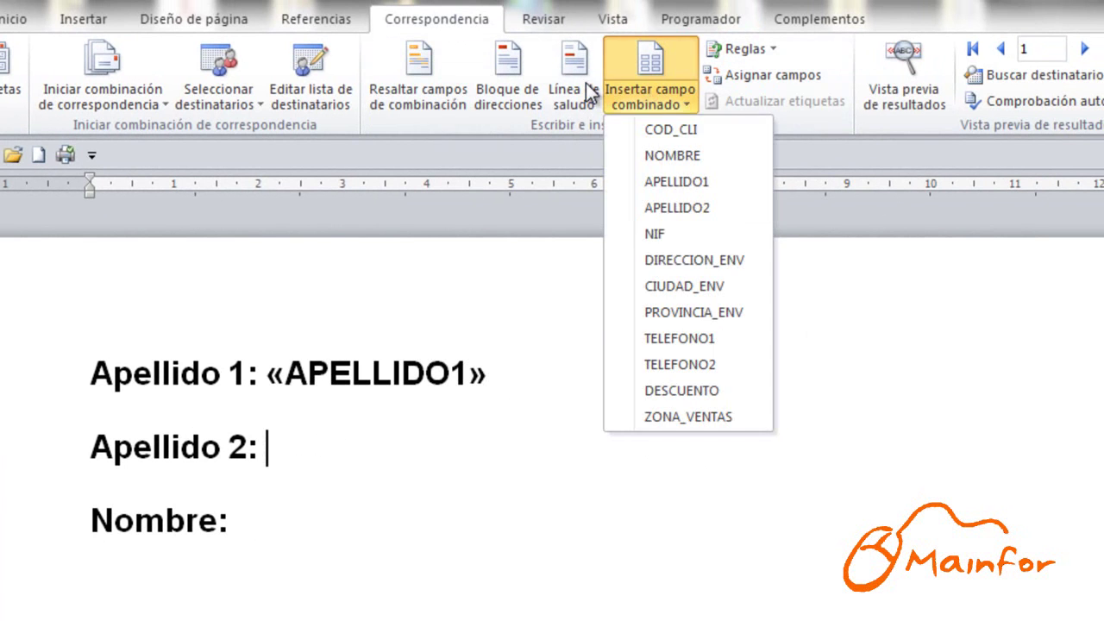
click(585, 79)
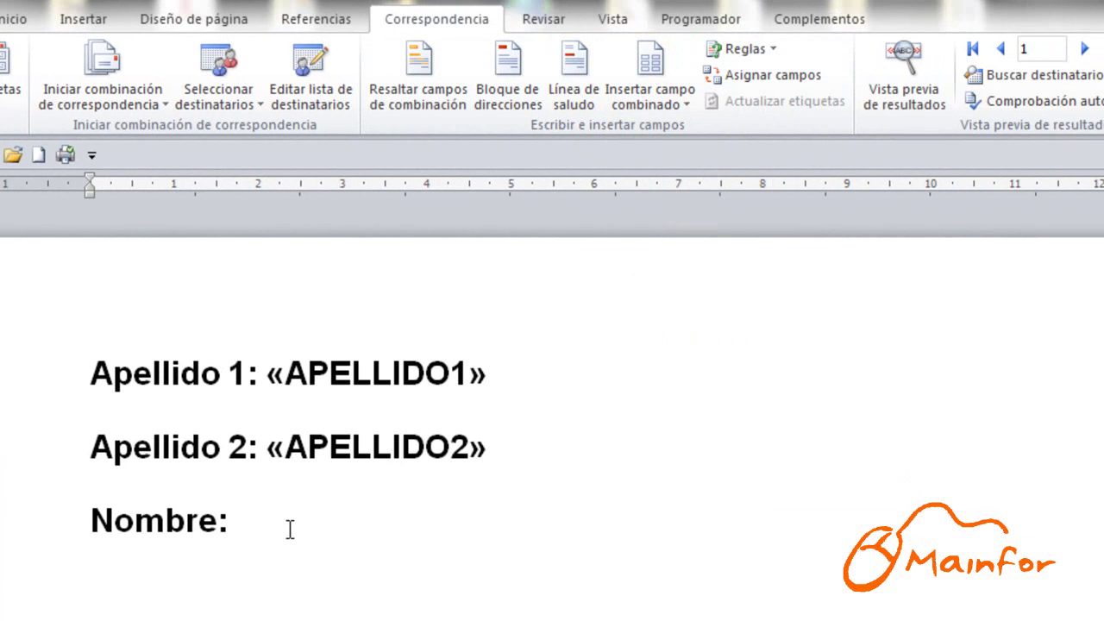
click(290, 530)
click(661, 99)
click(685, 155)
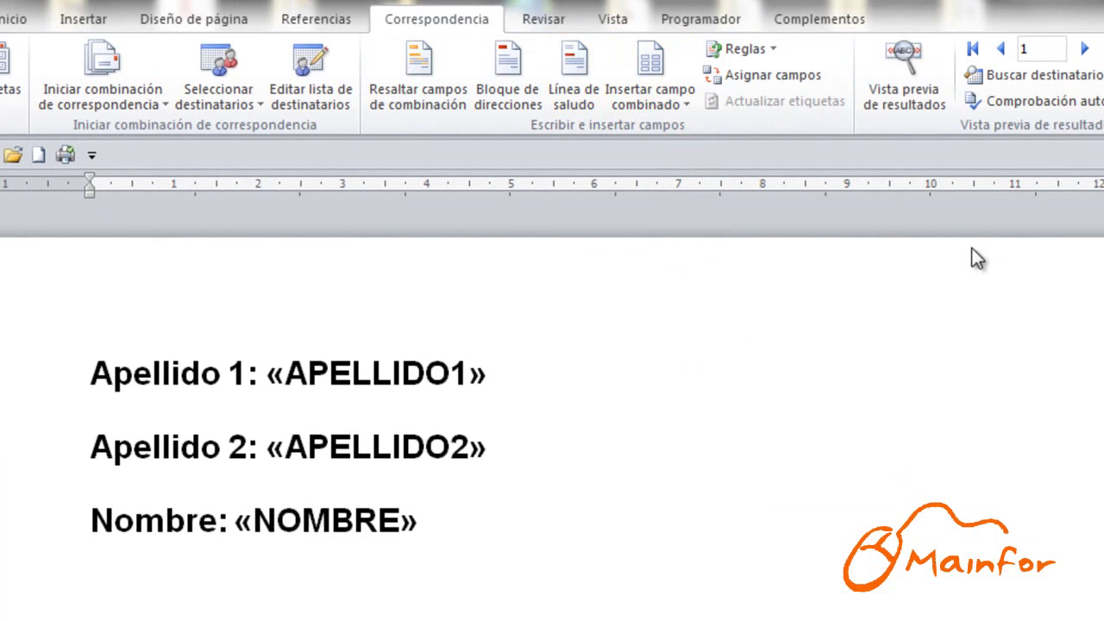
Preview the merge results and browse forward through the recipient records
click(893, 78)
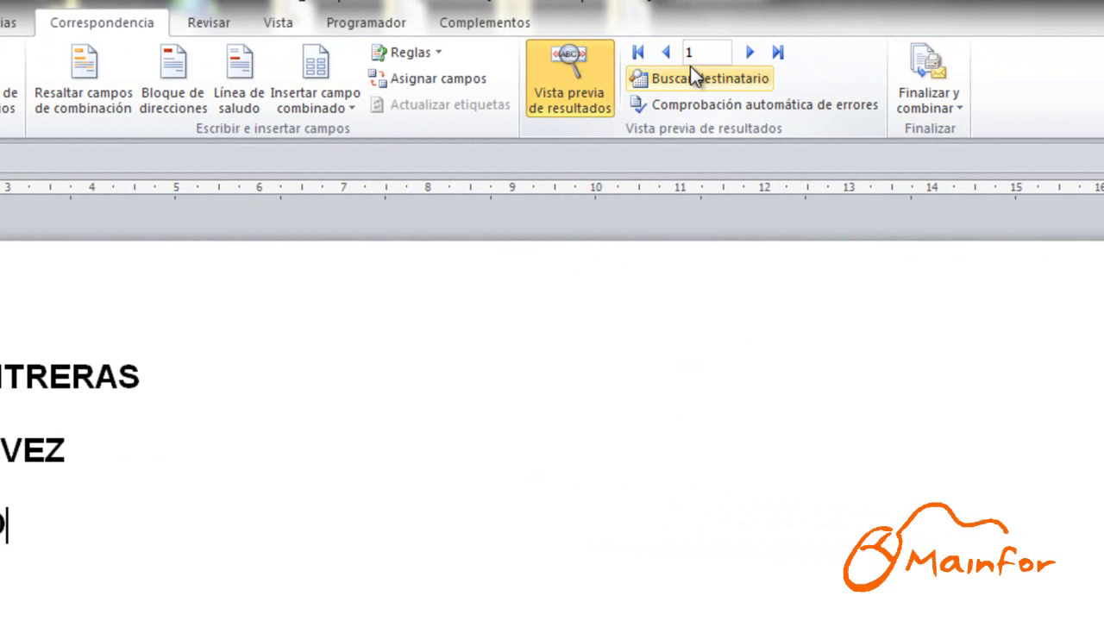
click(750, 53)
click(750, 52)
click(749, 53)
click(750, 52)
click(750, 53)
click(750, 53)
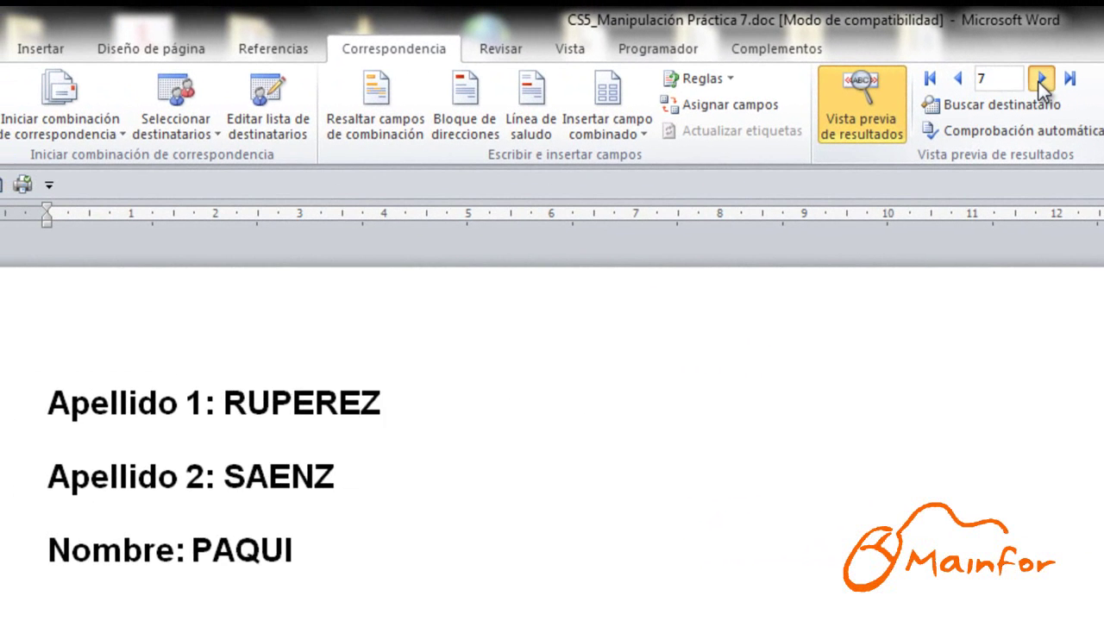
double_click(1042, 80)
double_click(1041, 79)
click(1041, 79)
double_click(1042, 79)
double_click(1042, 80)
click(1041, 79)
double_click(1042, 79)
double_click(1041, 79)
double_click(1041, 80)
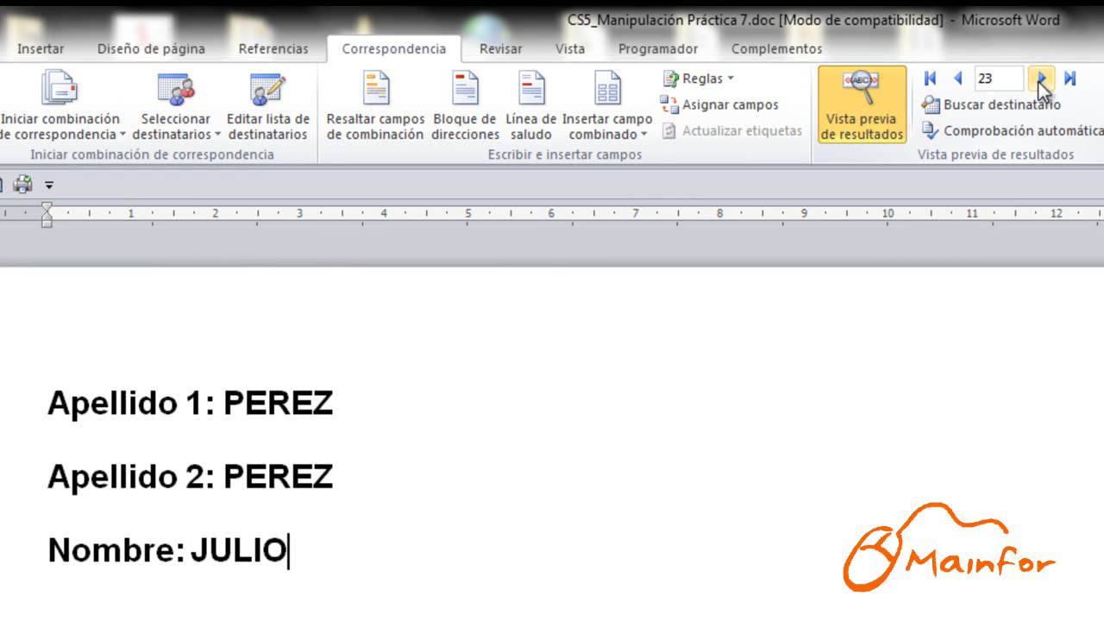
Browse the merge preview back to the first recipient record
double_click(960, 81)
double_click(960, 80)
double_click(960, 80)
double_click(959, 81)
double_click(959, 80)
double_click(959, 81)
click(959, 80)
double_click(960, 80)
double_click(959, 80)
click(960, 80)
double_click(960, 80)
double_click(959, 80)
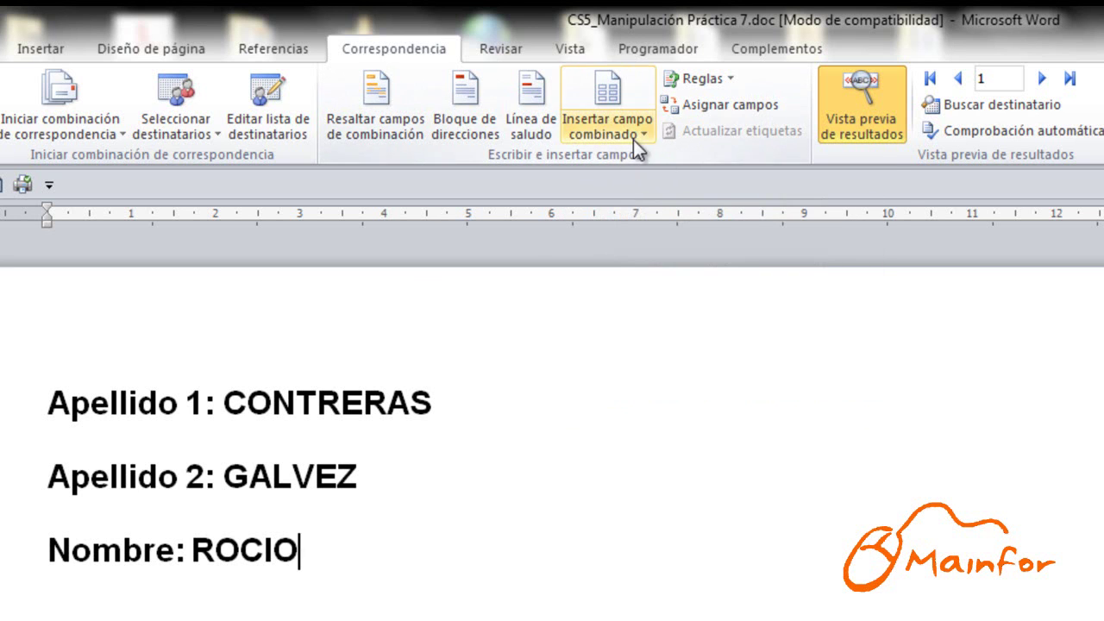
Open the recipient list for editing and exclude the third to seventh recipients from the merge
click(267, 84)
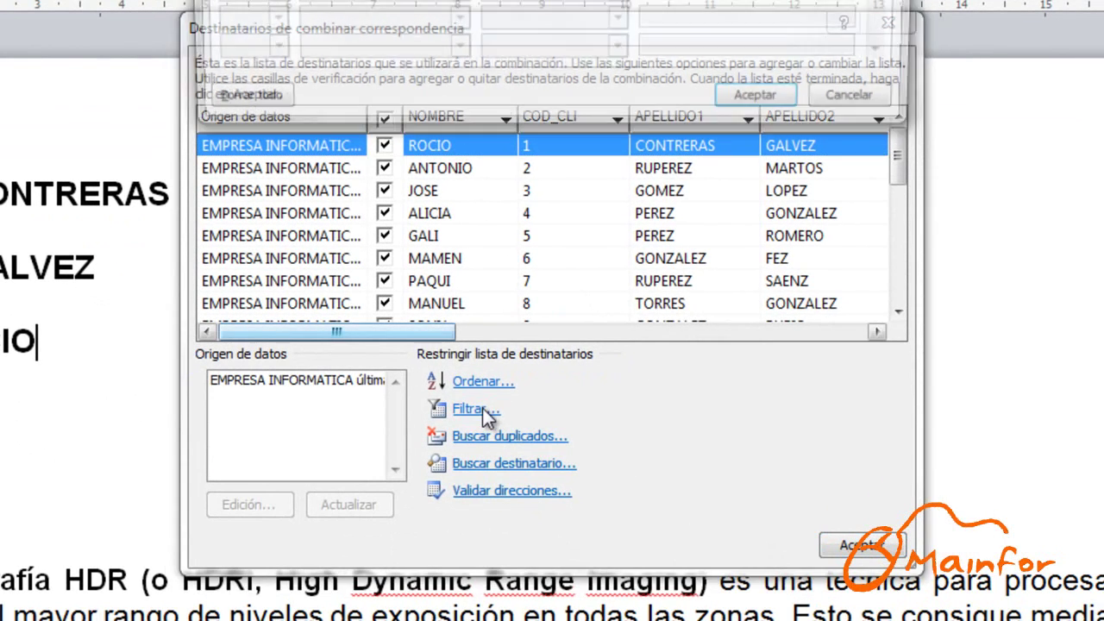
click(382, 204)
click(384, 191)
click(384, 213)
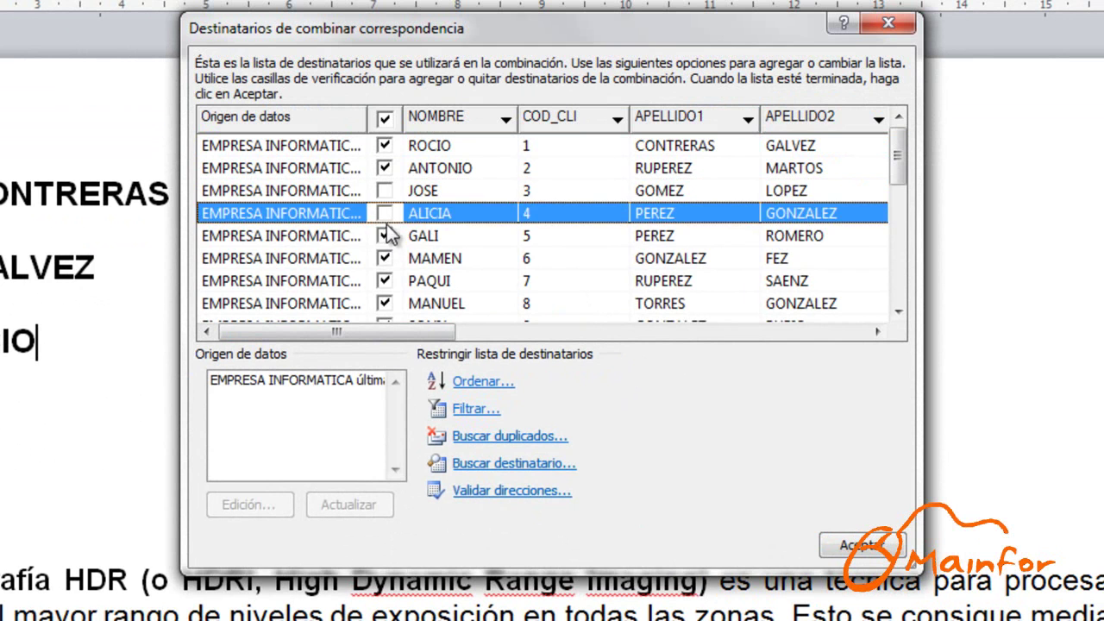
click(384, 236)
click(385, 259)
click(386, 281)
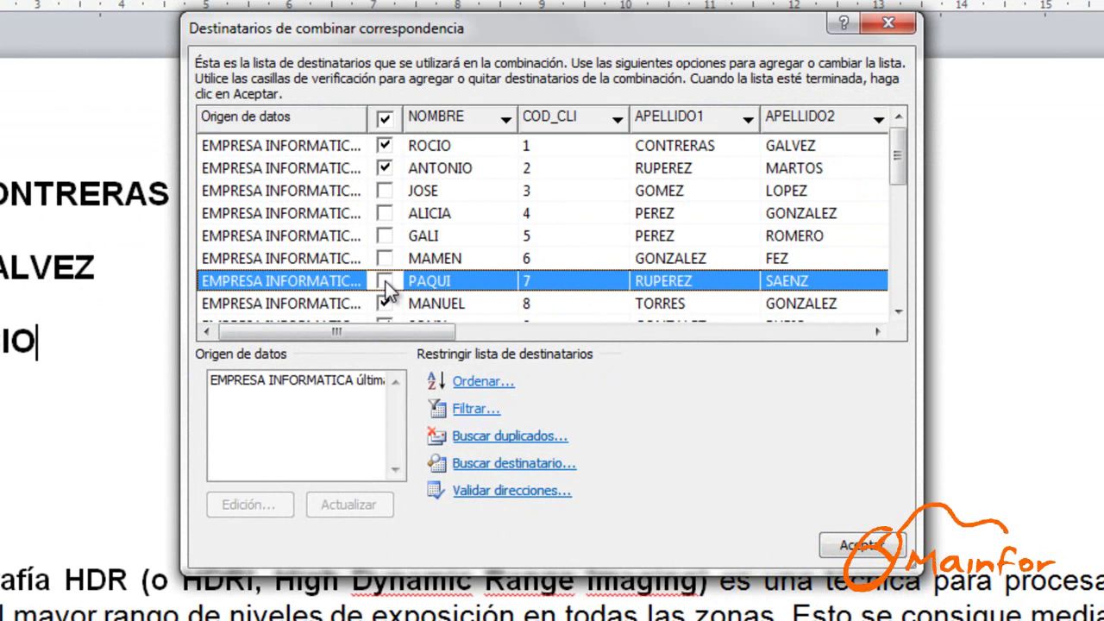
Include the third to seventh recipients in the merge again
click(386, 280)
click(385, 258)
click(385, 235)
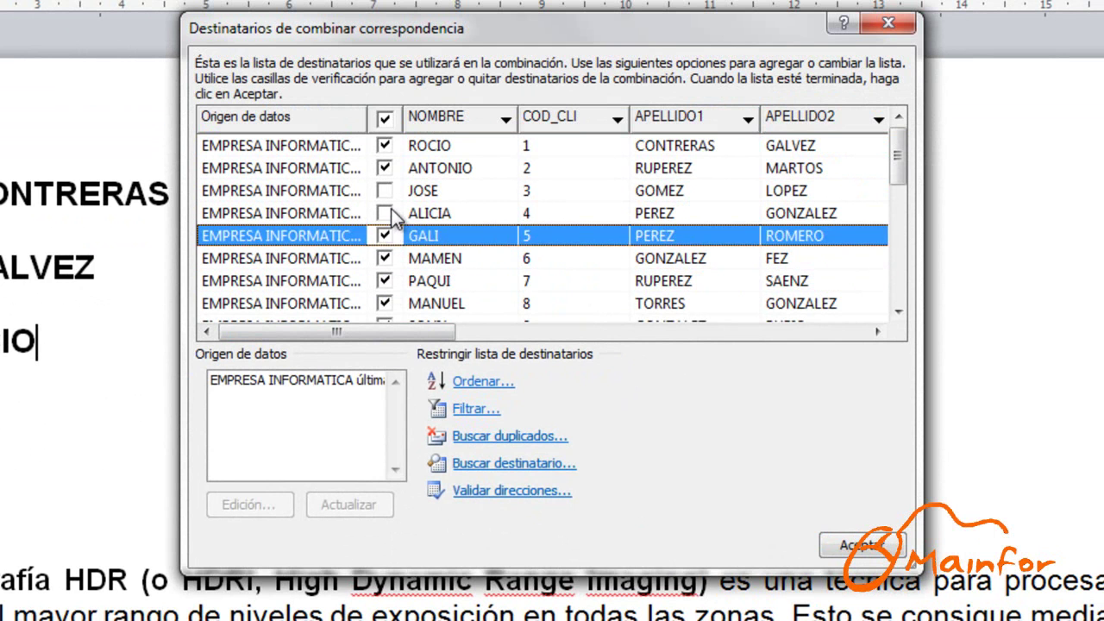
click(385, 214)
click(384, 190)
Set up a recipient filter where CIUDAD_ENV is equal to "málaga" with an O operator for a second condition, and discard it
click(475, 408)
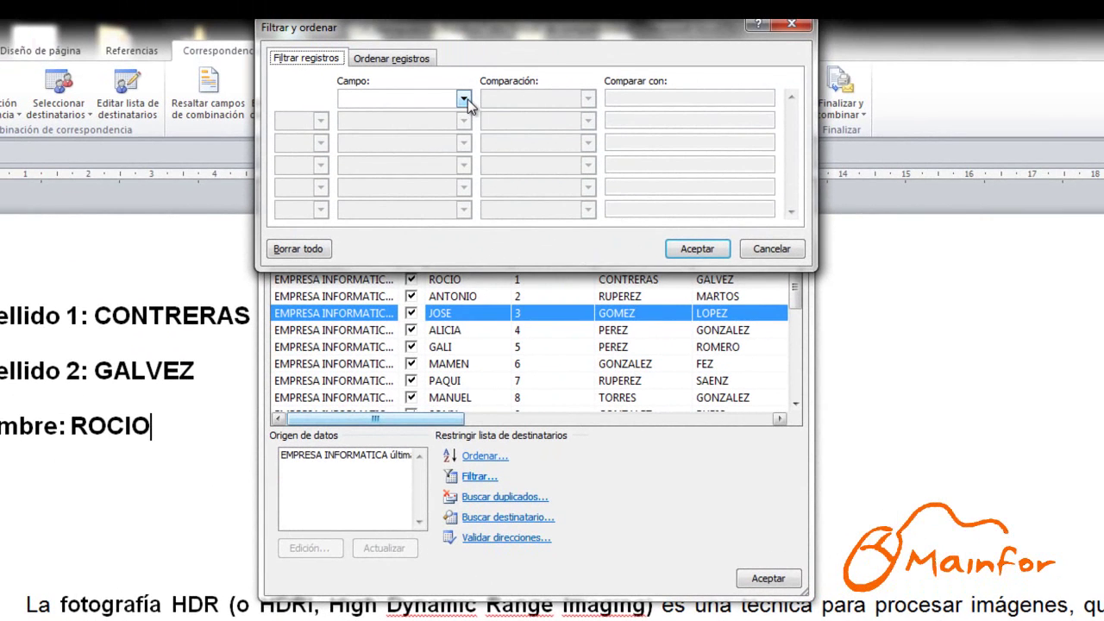
click(464, 99)
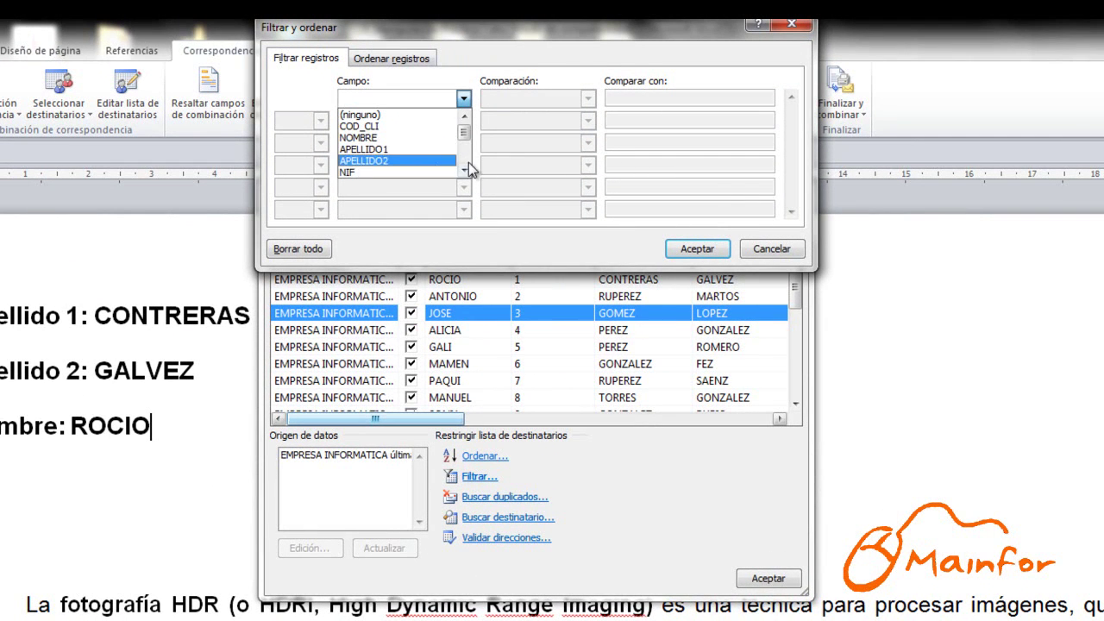
drag(464, 132, 466, 153)
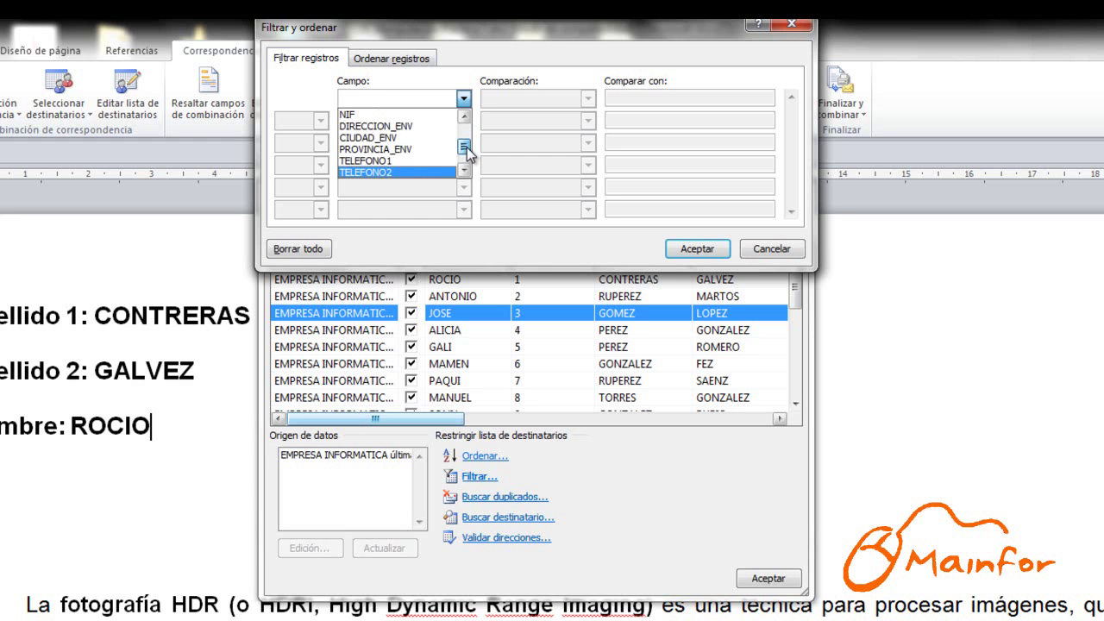
click(406, 137)
click(655, 100)
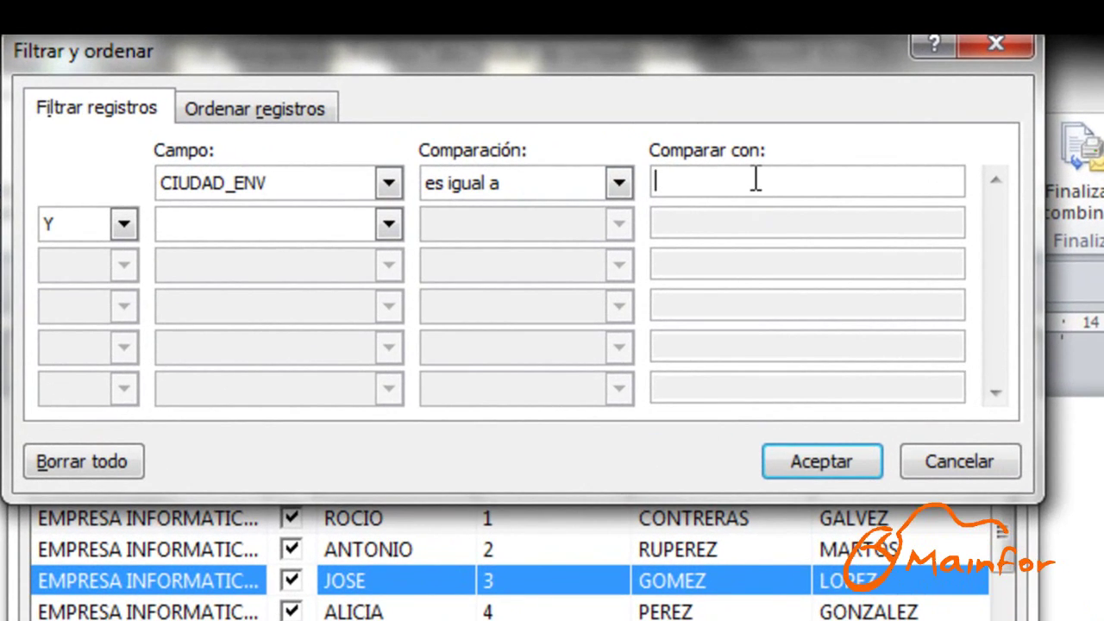
text(málaga)
key(Tab)
key(o)
key(Tab)
click(977, 463)
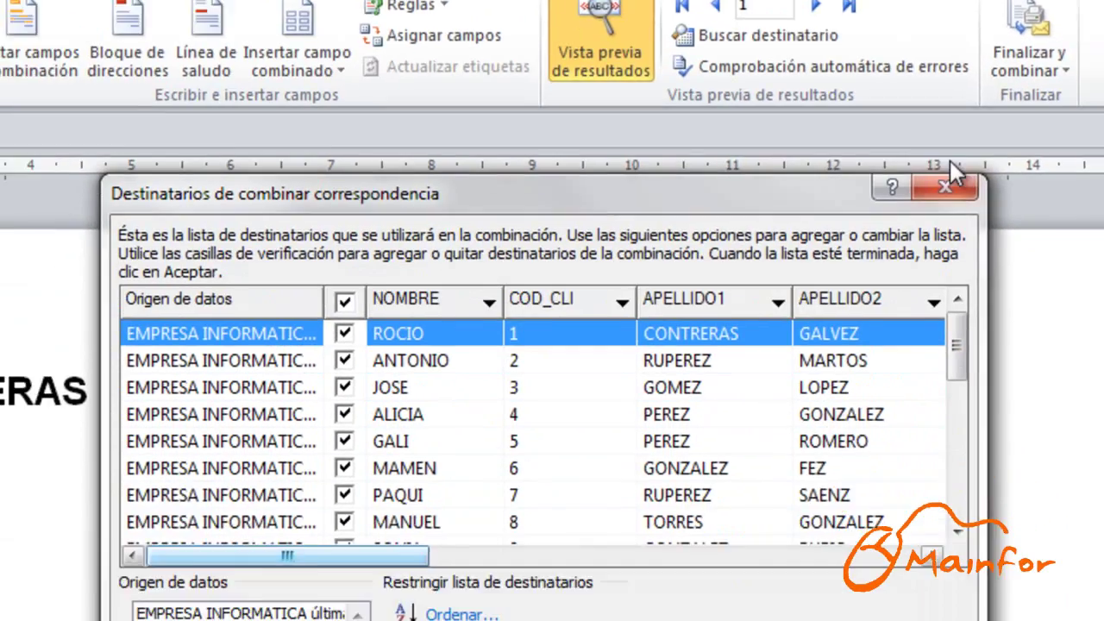
Exclude the second to eighth recipients from the merge and accept the recipient list
click(397, 170)
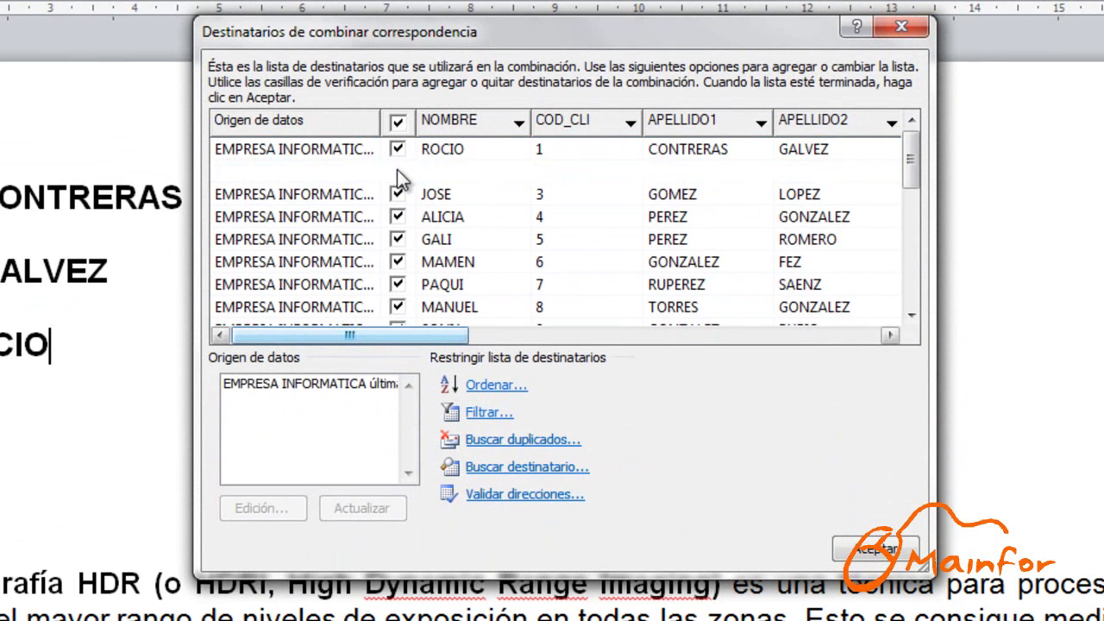
click(398, 195)
click(398, 217)
click(398, 239)
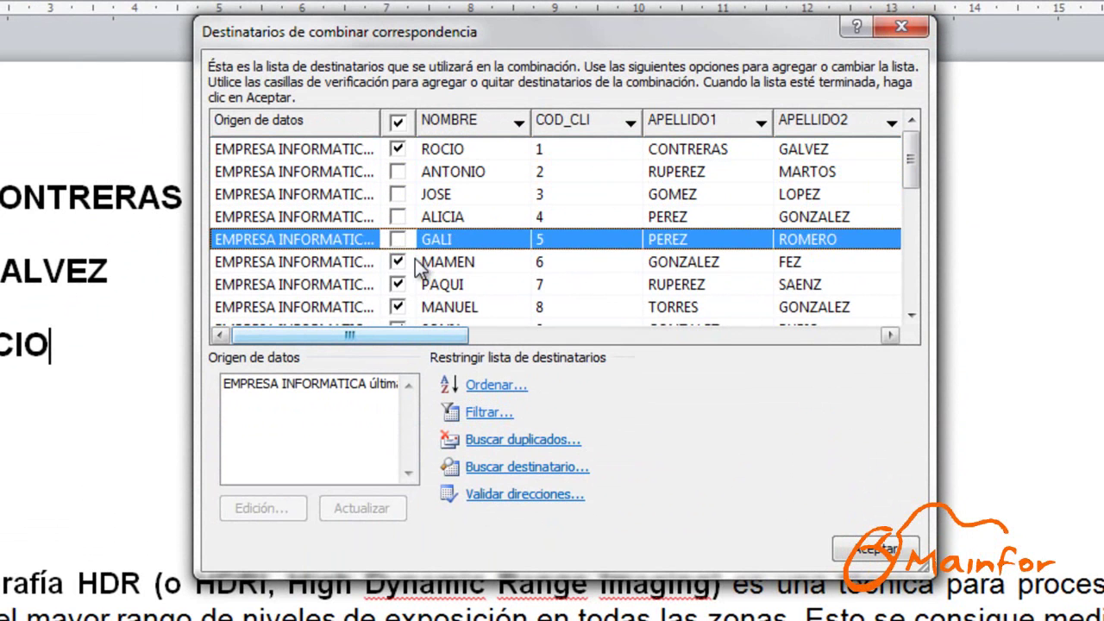
click(397, 262)
click(398, 284)
click(397, 308)
click(876, 549)
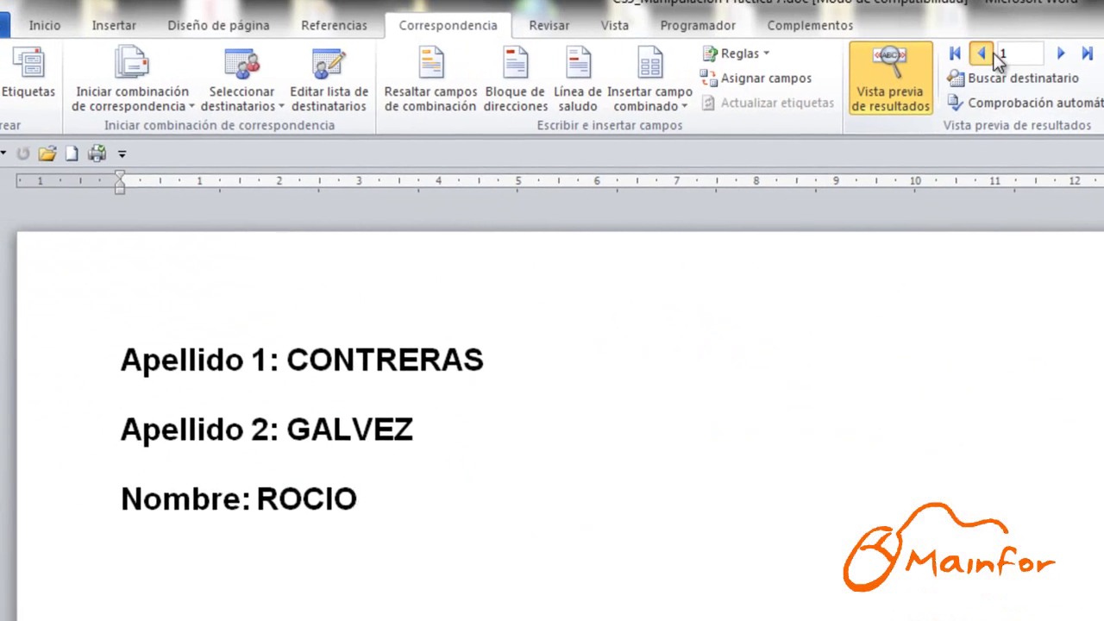
Page forward through the previewed merge records from the first one to record 23, checking which recipients are included
click(1061, 53)
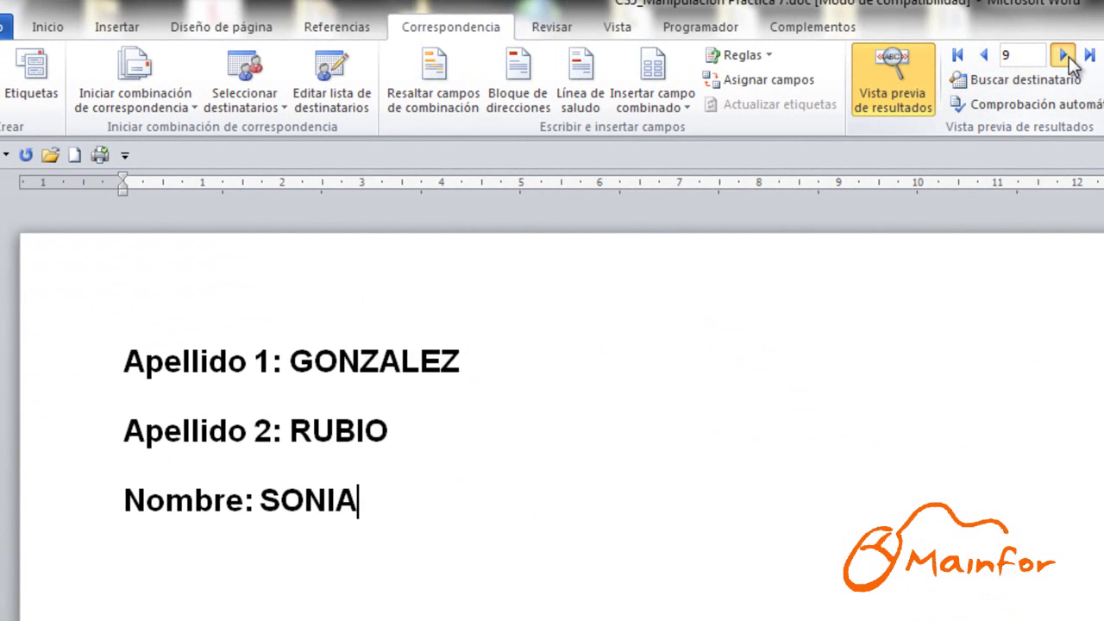
click(1061, 54)
click(984, 54)
click(984, 55)
click(1061, 55)
click(1061, 55)
click(1061, 55)
click(1063, 56)
click(1063, 56)
click(1063, 56)
click(1063, 56)
click(1063, 55)
click(1063, 55)
click(1063, 55)
click(1063, 55)
click(1063, 56)
click(1064, 55)
click(1064, 55)
click(1064, 55)
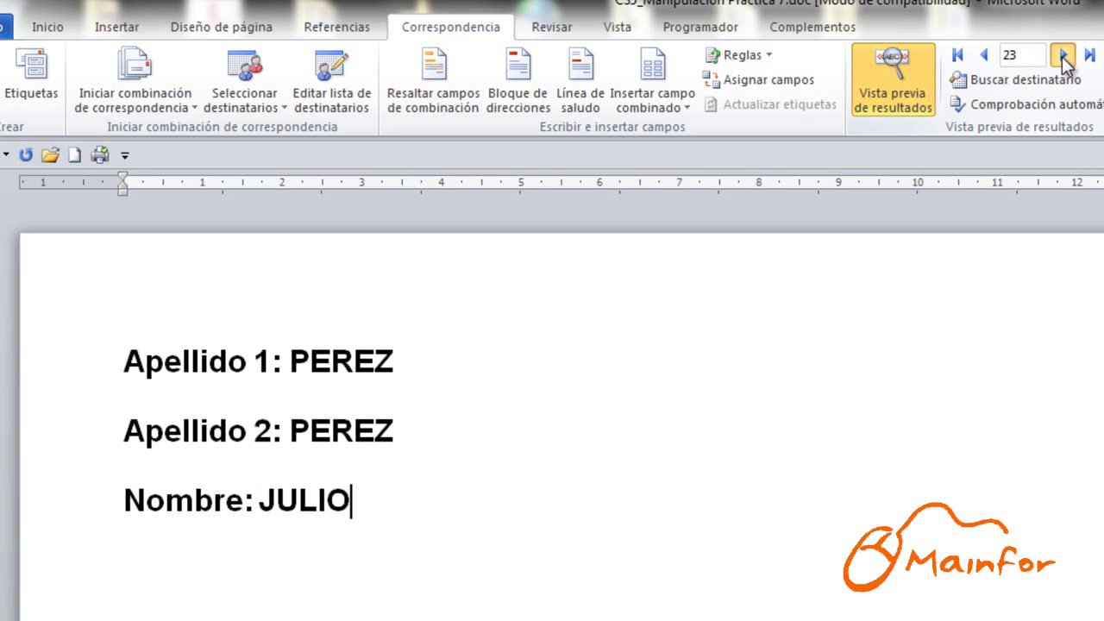
Page back through the previewed merge records from record 23 towards the first one
click(986, 56)
click(985, 56)
click(985, 57)
click(985, 56)
click(986, 56)
click(985, 56)
click(985, 57)
click(985, 56)
click(985, 56)
click(985, 57)
click(985, 56)
click(986, 56)
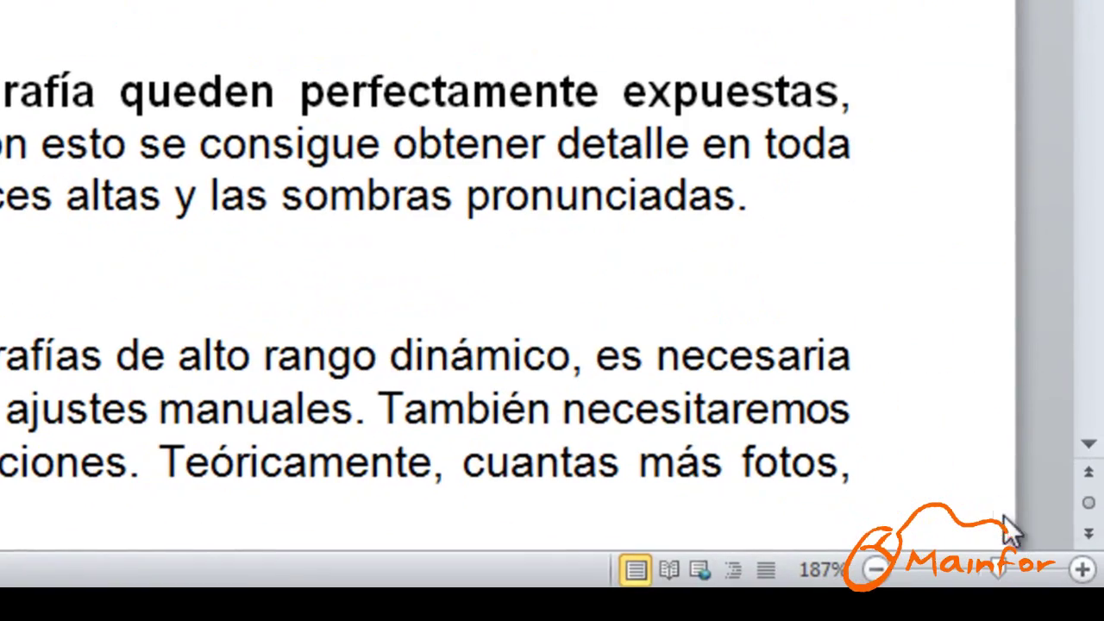
Open Find and Replace from the browse object selector and set up replacing "imágenes" with "cuadros"
click(1088, 503)
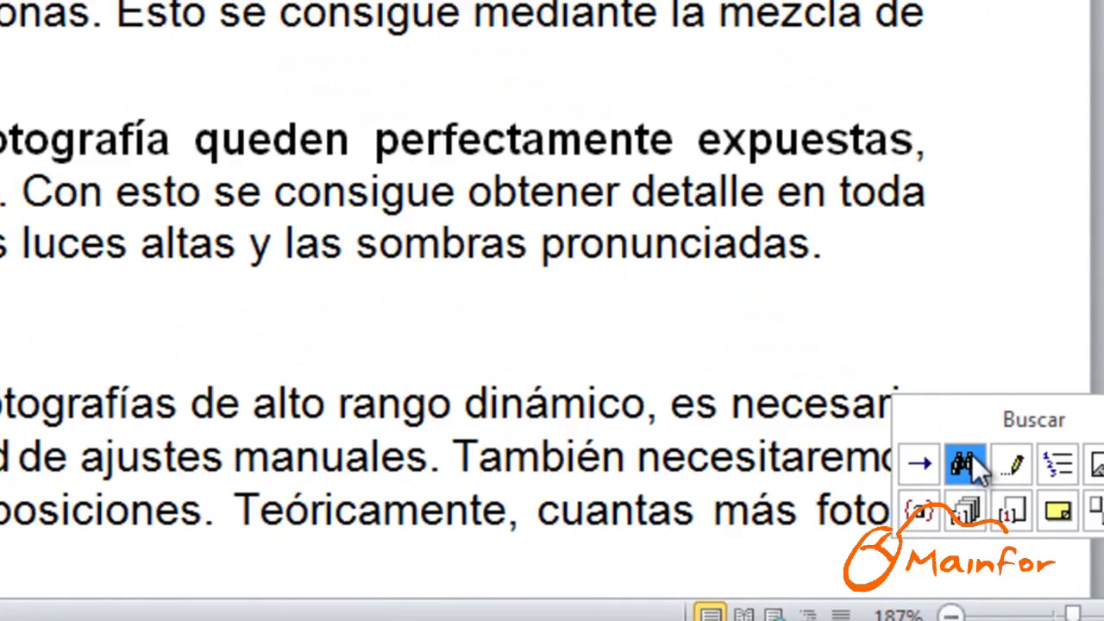
click(889, 416)
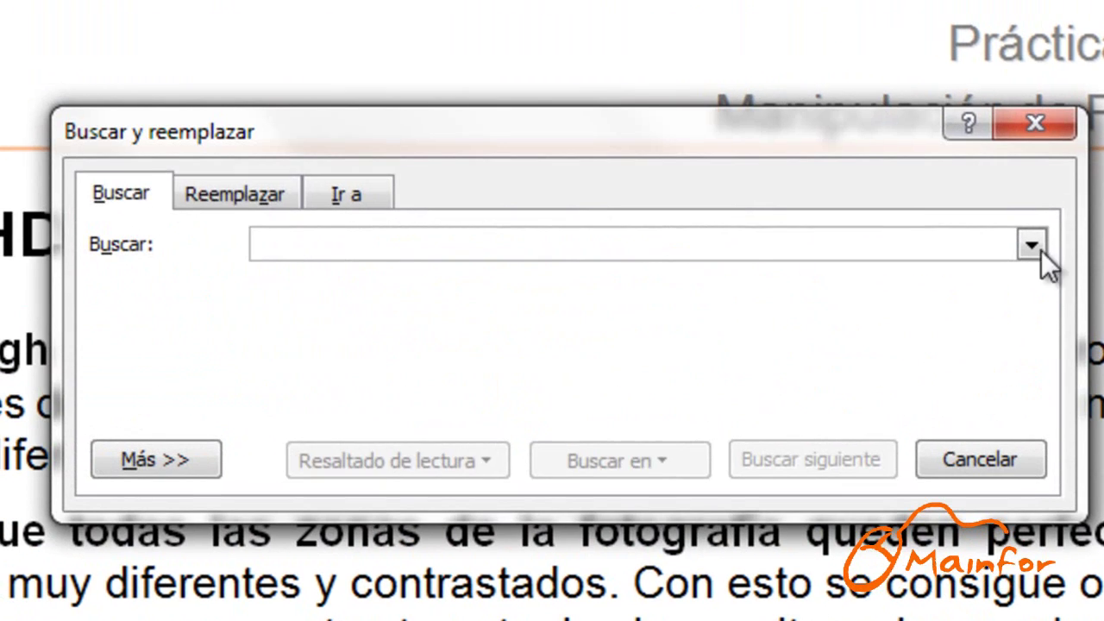
click(235, 188)
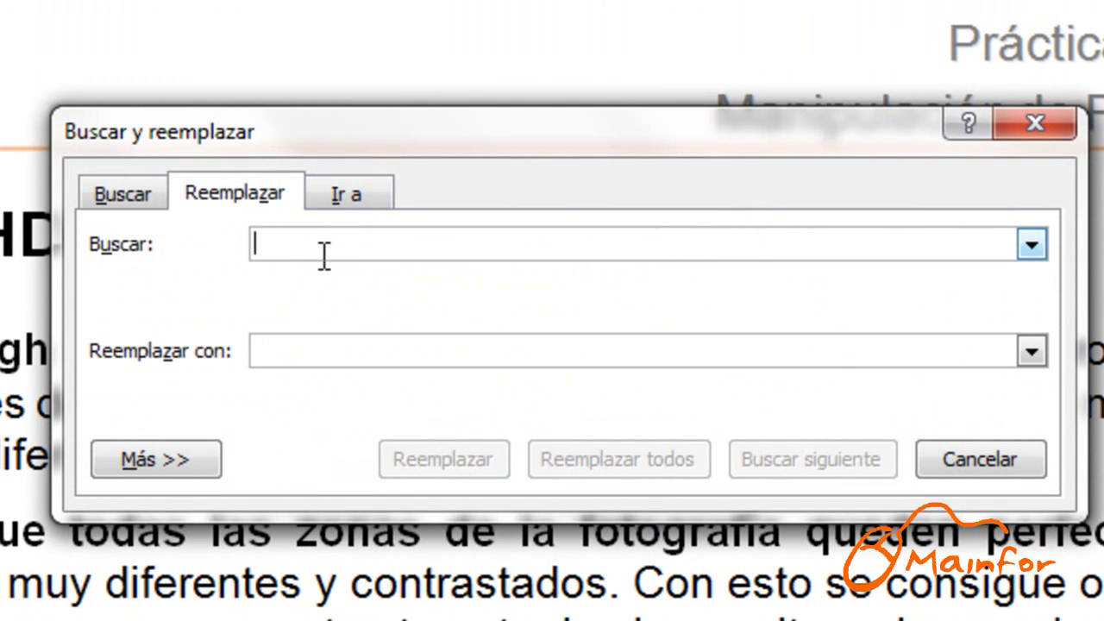
text(imágenes)
key(Tab)
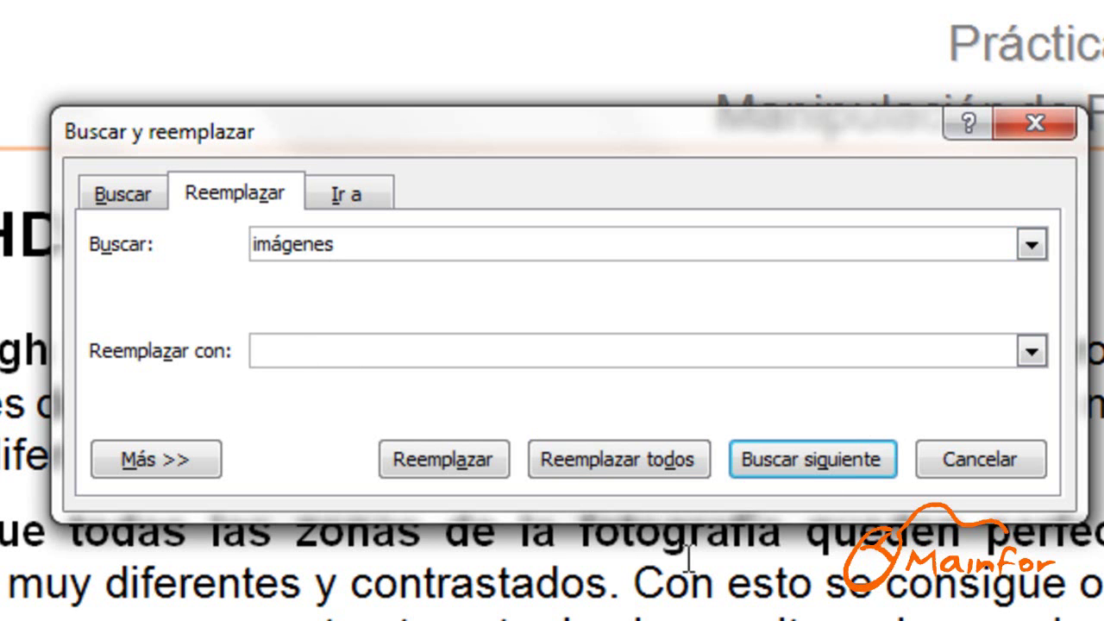
text(cuadros)
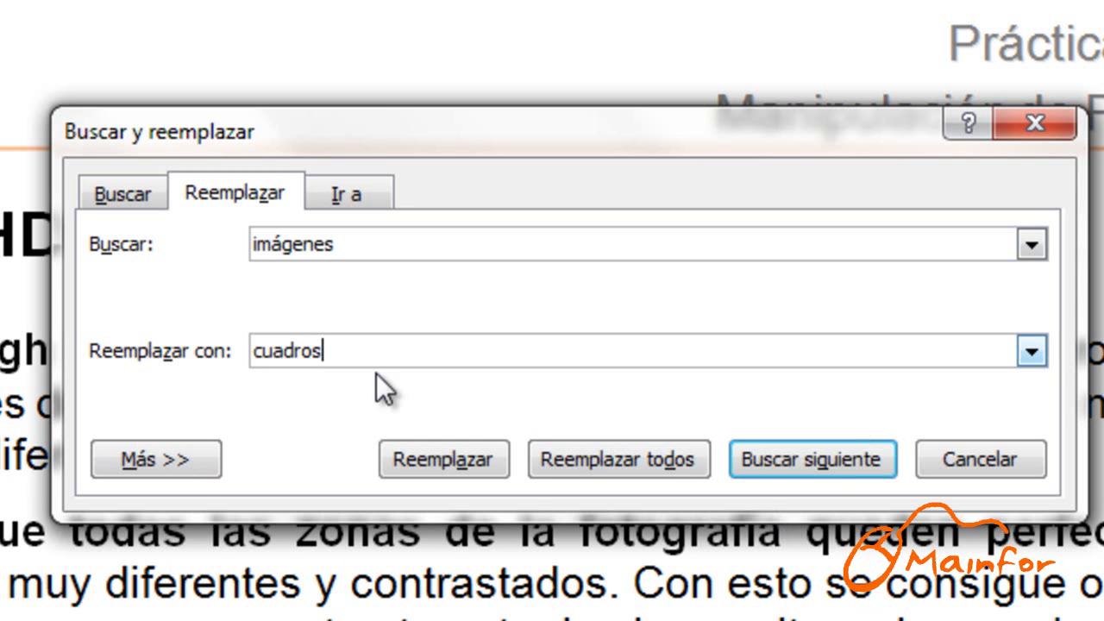
Expand the replace options and limit the search for "imágenes" to text in the Negrita font style
click(156, 459)
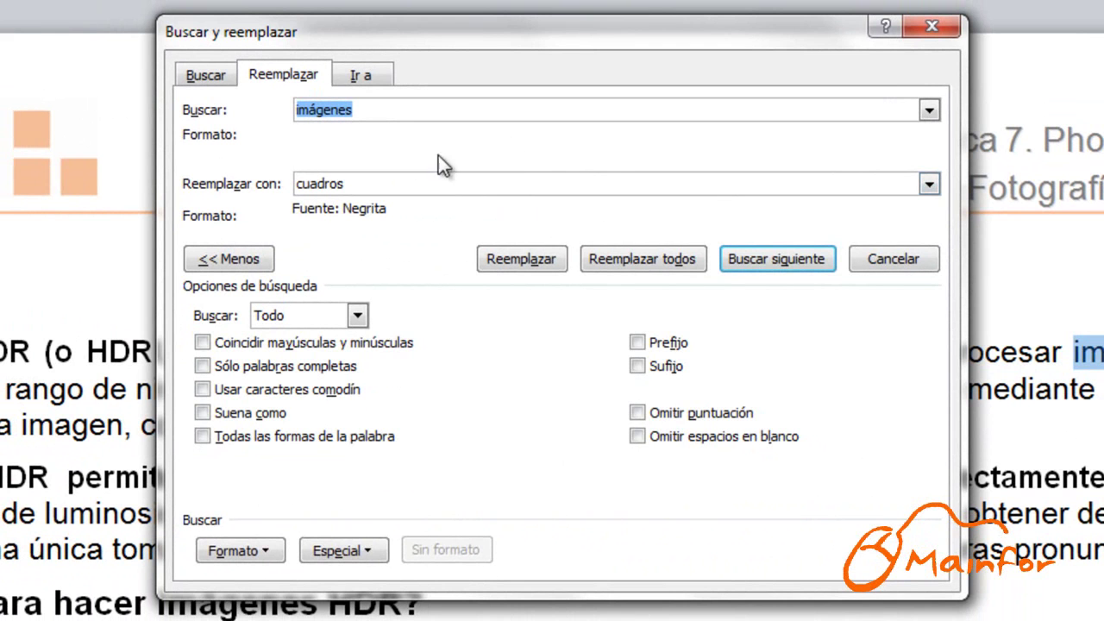
click(249, 553)
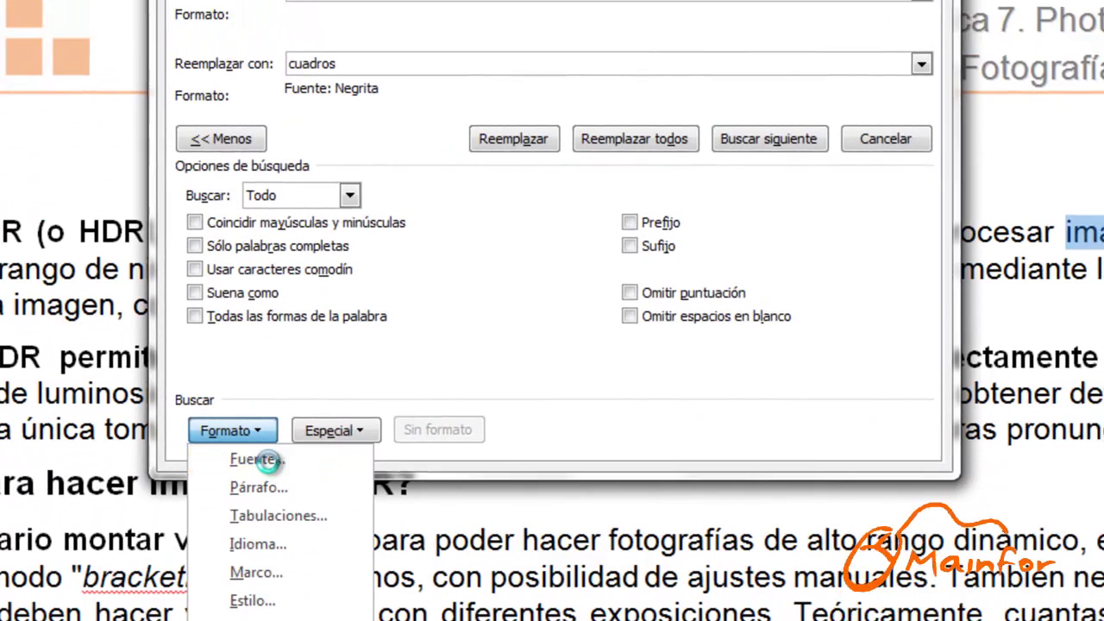
click(270, 397)
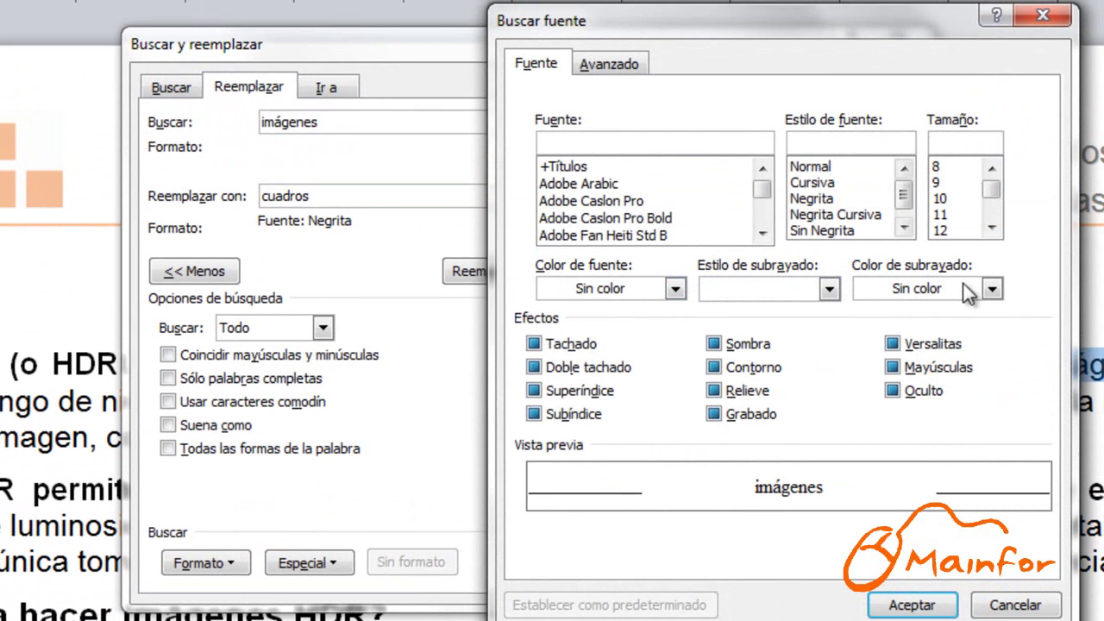
click(830, 198)
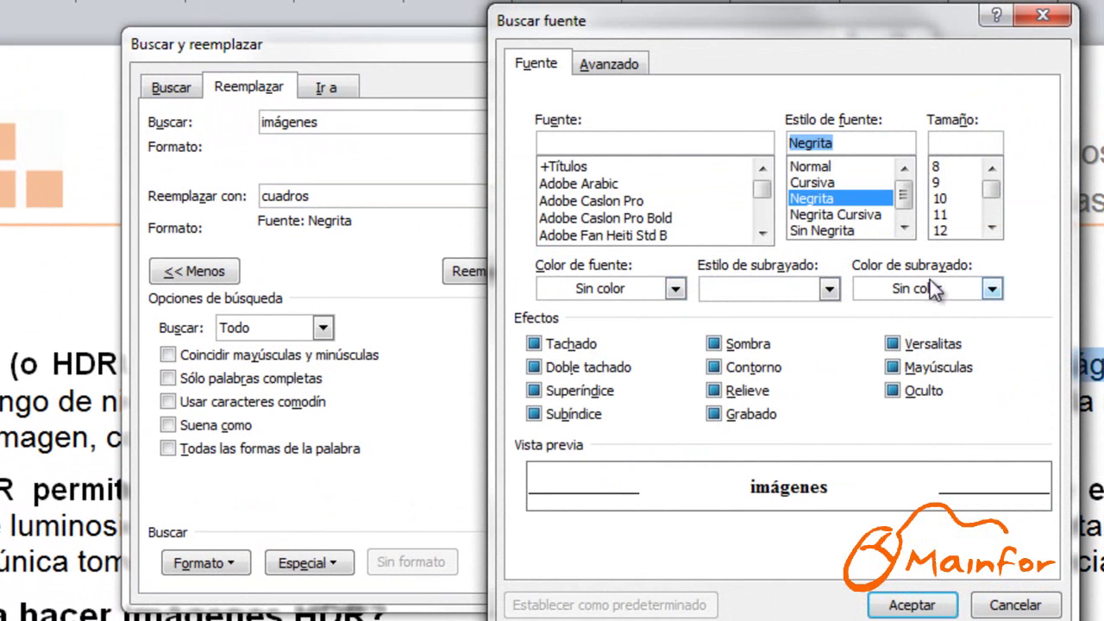
click(912, 604)
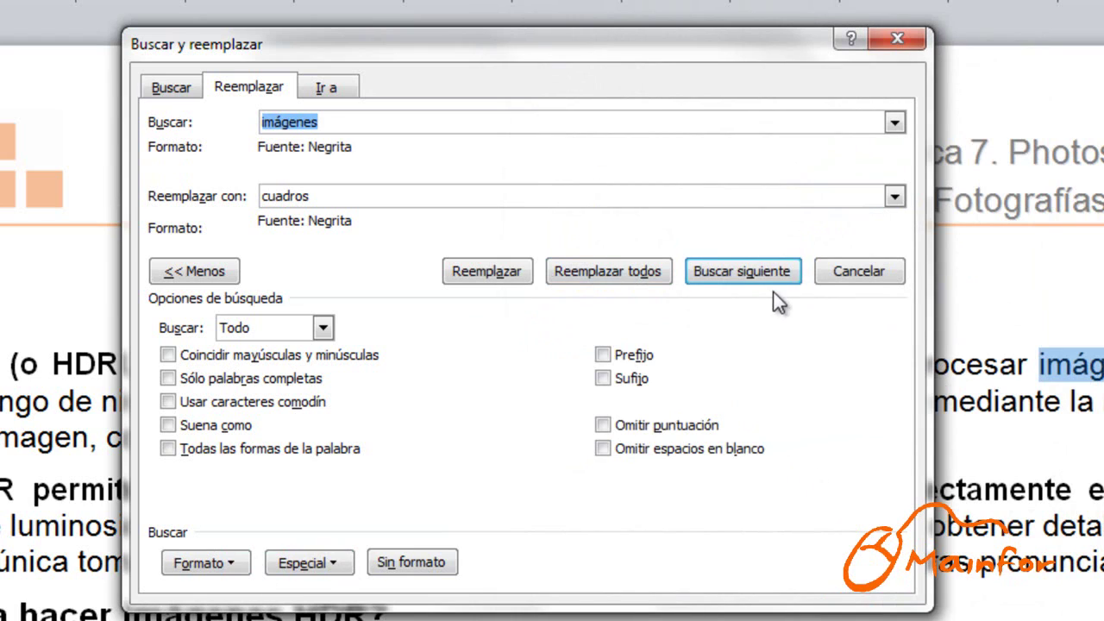
Find the bold occurrences of "imágenes" and select the non-bold "imágenes" in the first paragraph for comparison
click(759, 272)
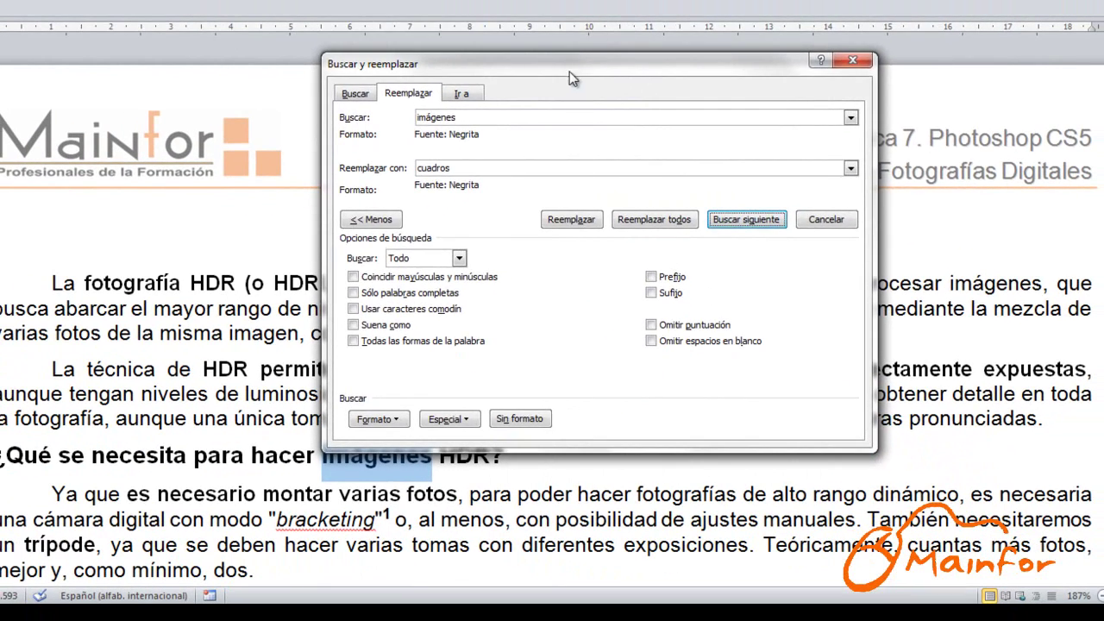
click(867, 177)
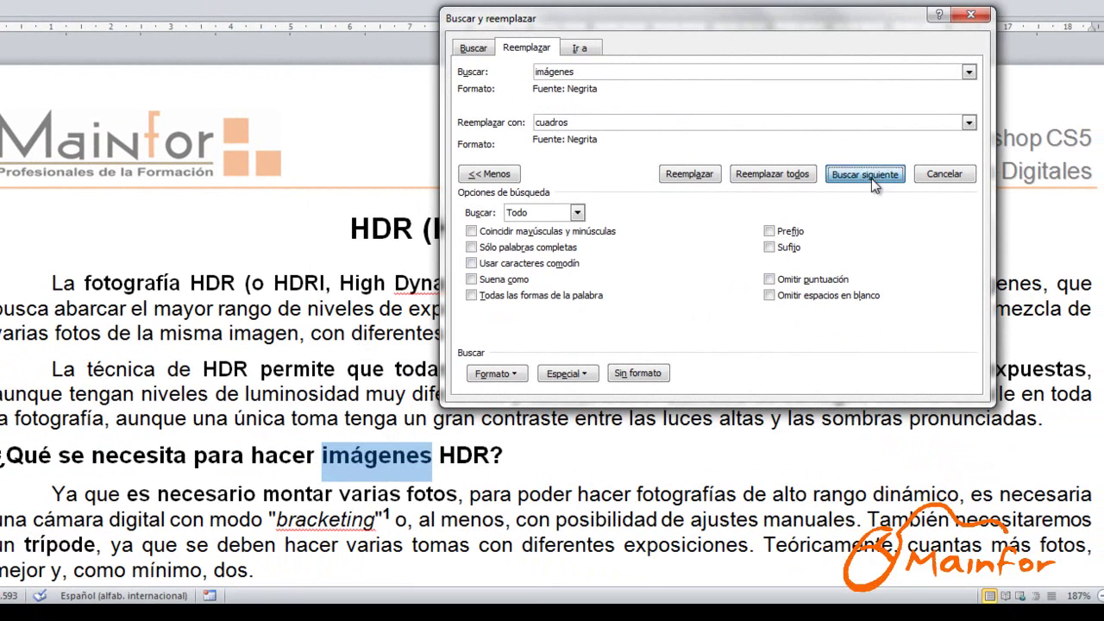
click(511, 291)
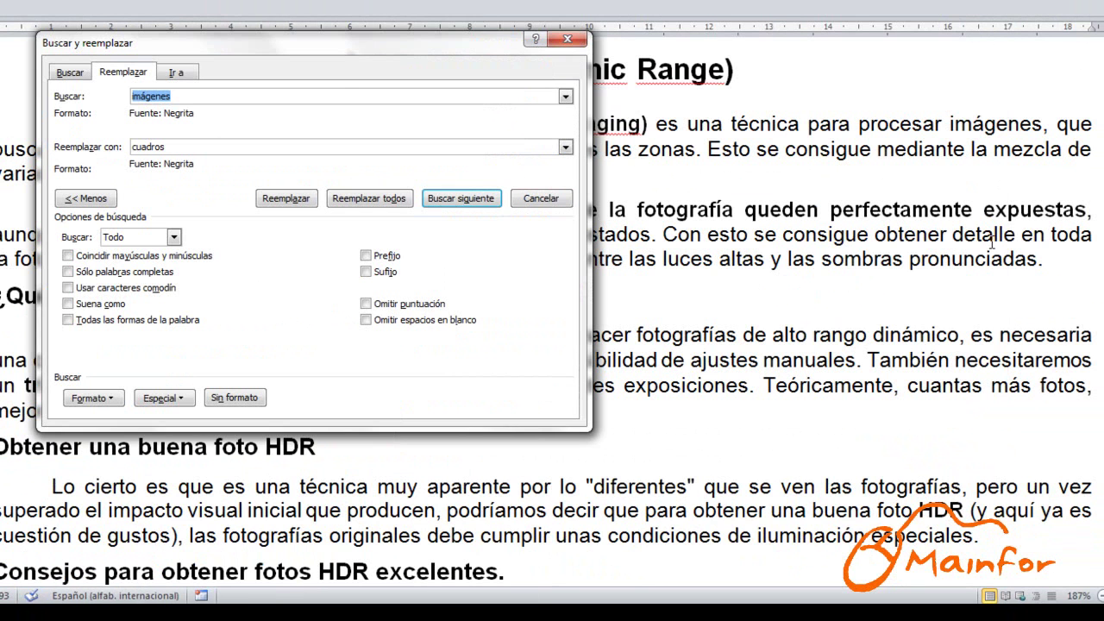
click(946, 119)
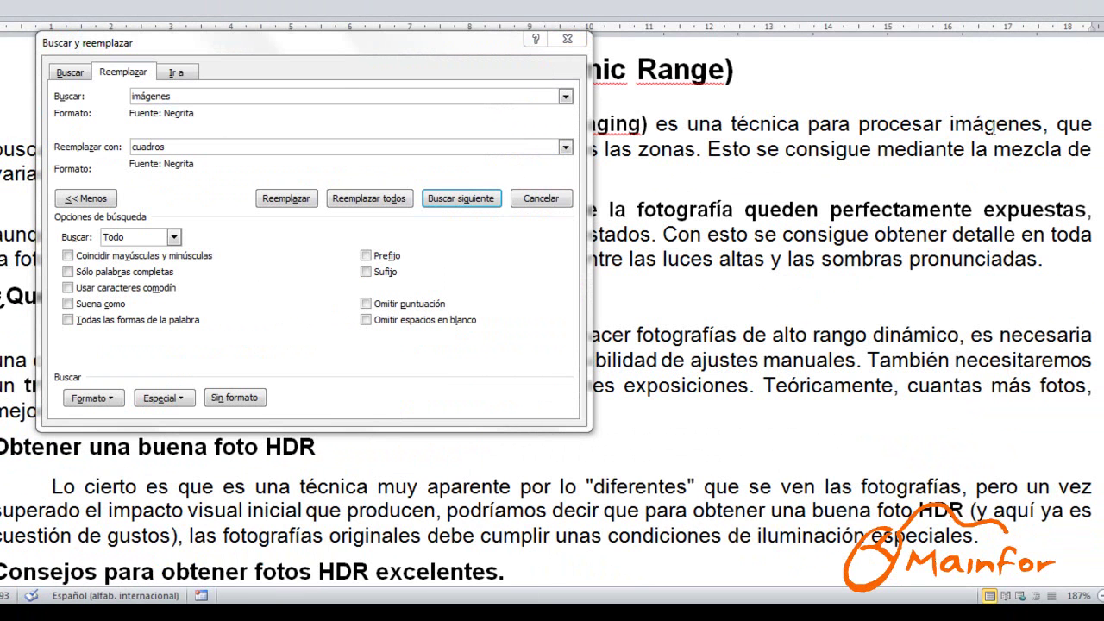
drag(950, 123, 1040, 125)
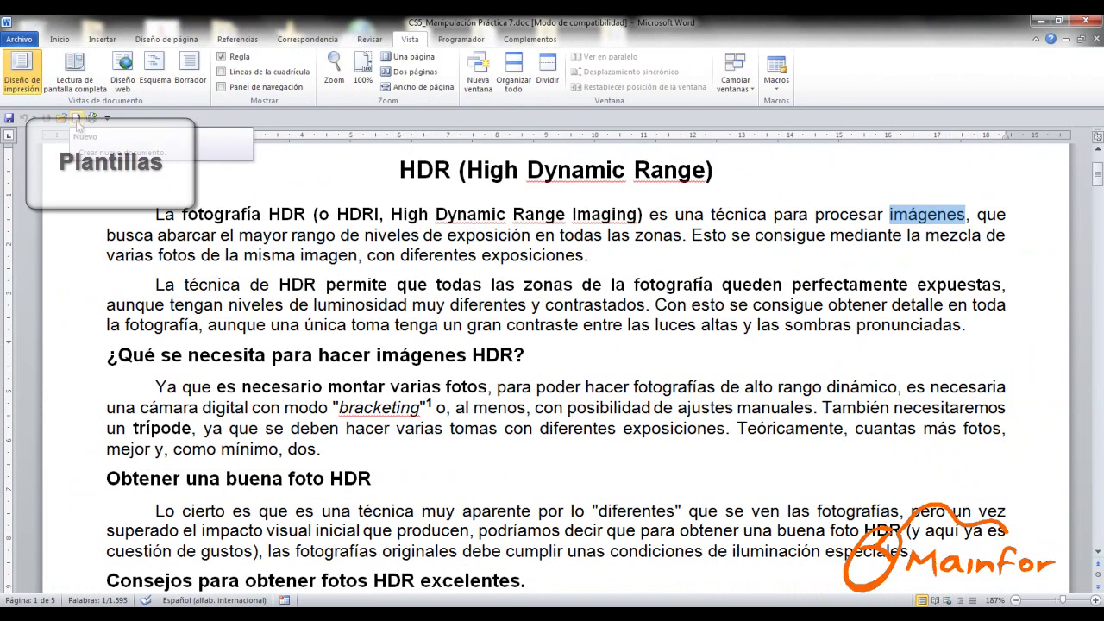
Close the open document and create a new one from the sample template Carta combinada mirador
click(1096, 38)
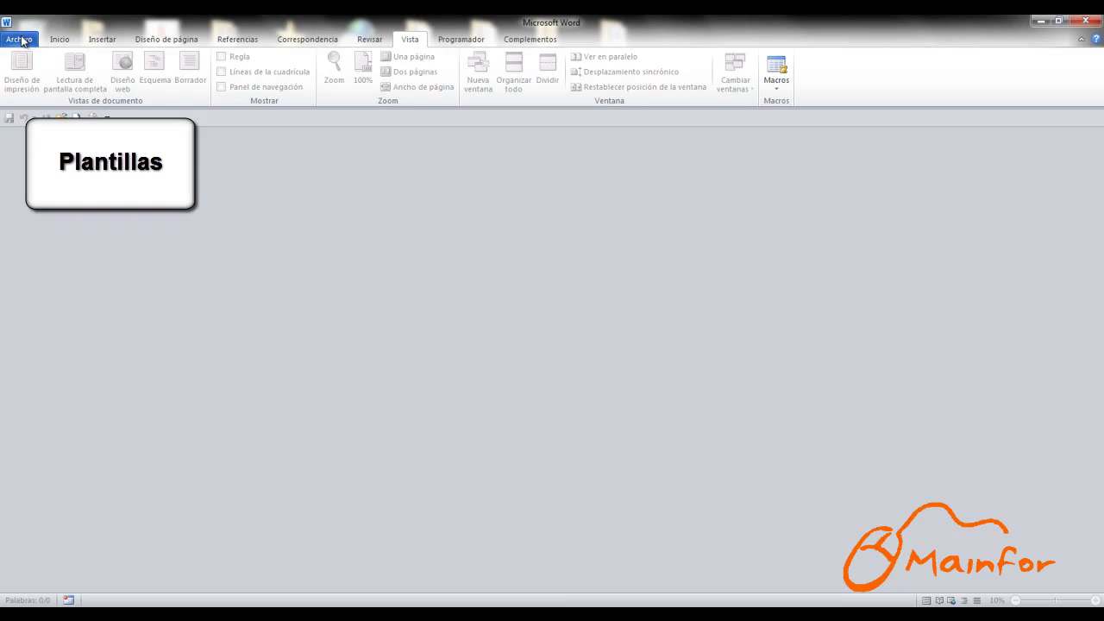
click(19, 39)
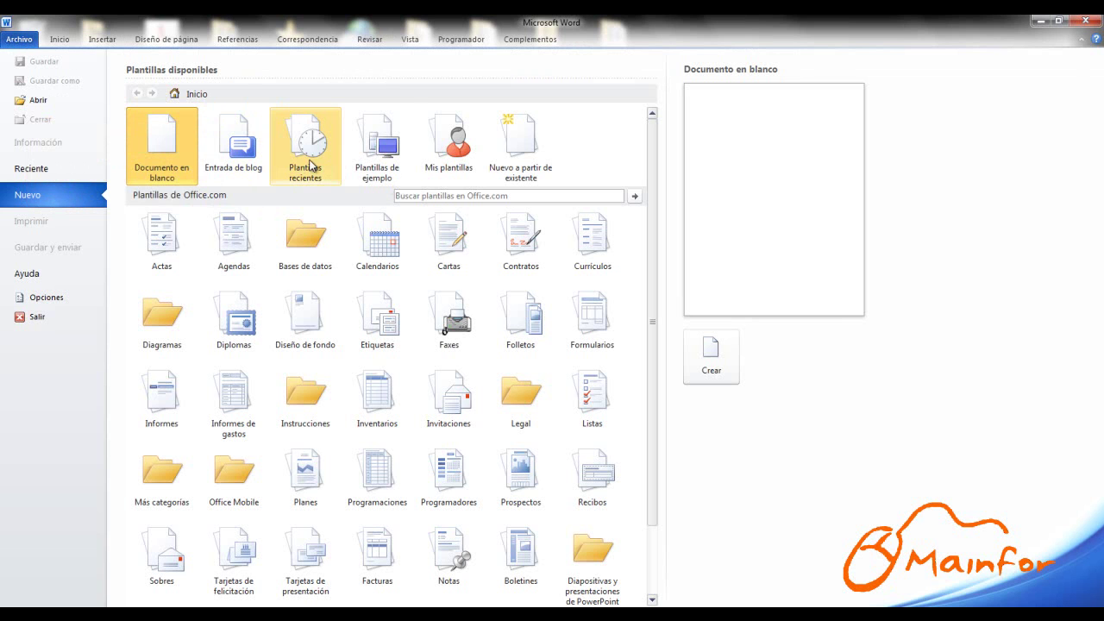
click(382, 178)
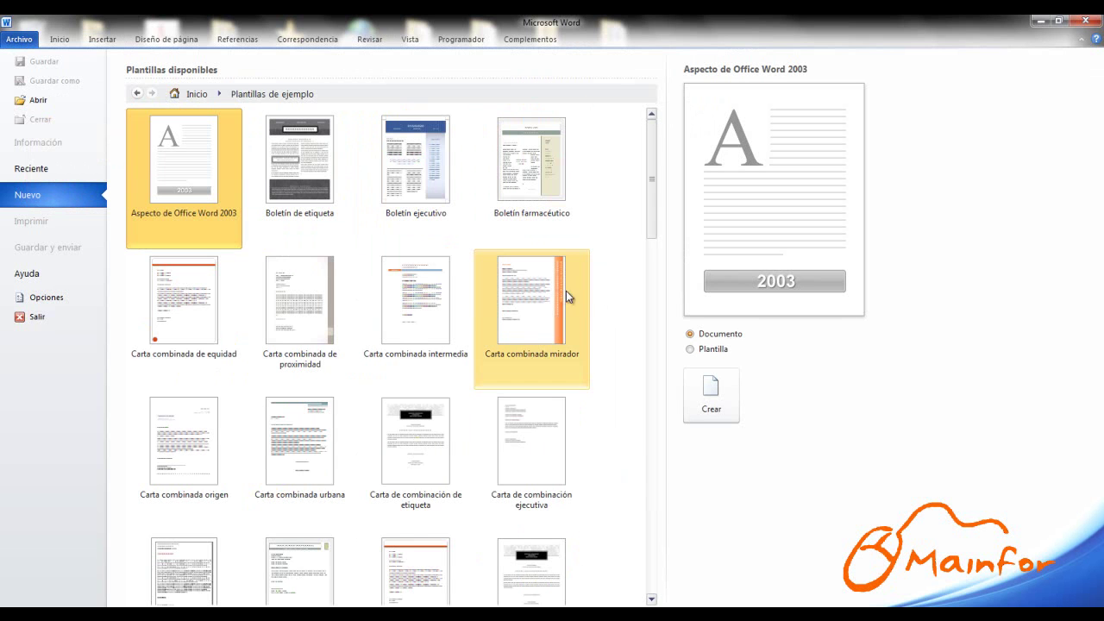
click(545, 319)
click(732, 402)
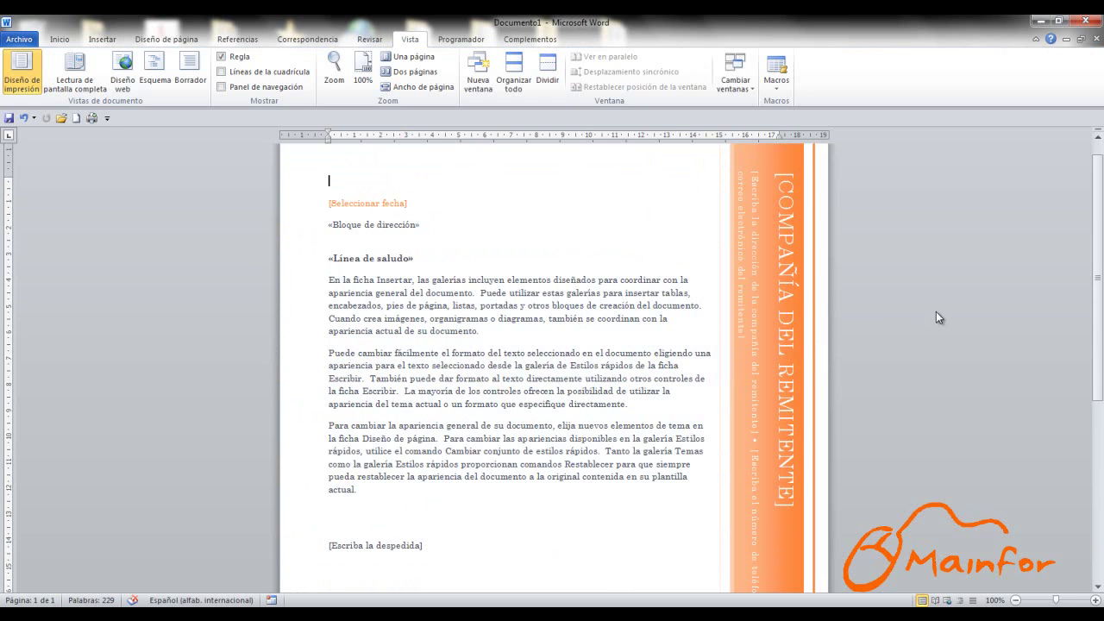
Examine the new letter's placeholders, including the sender company field, the greeting line, the body text and the closing
scroll(932, 318, up, 1)
scroll(331, 258, down, 6)
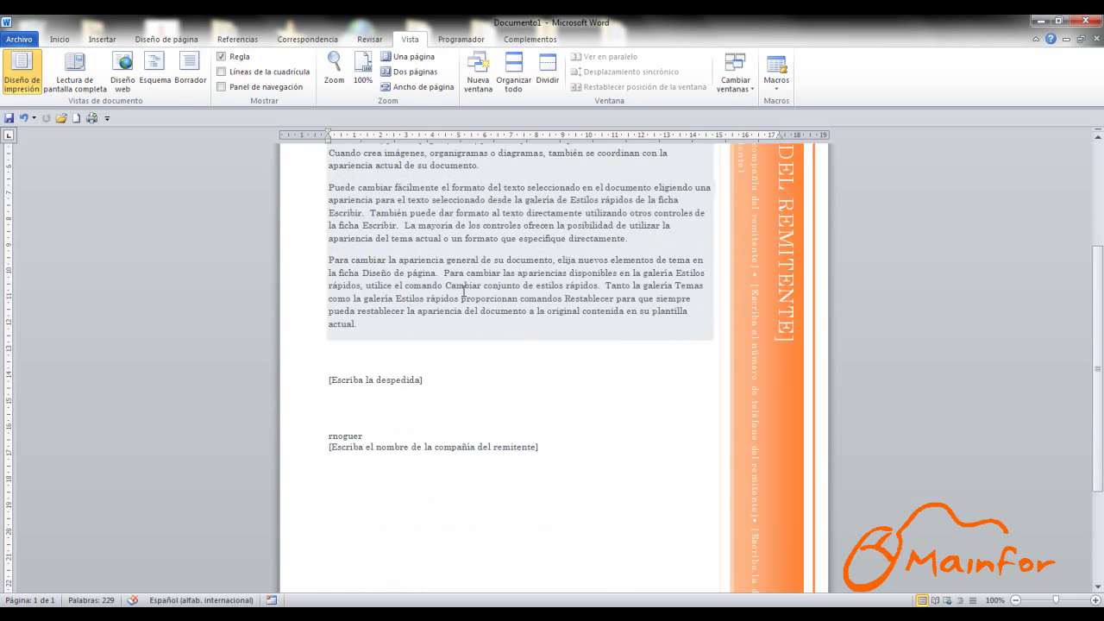
scroll(517, 285, up, 5)
click(773, 216)
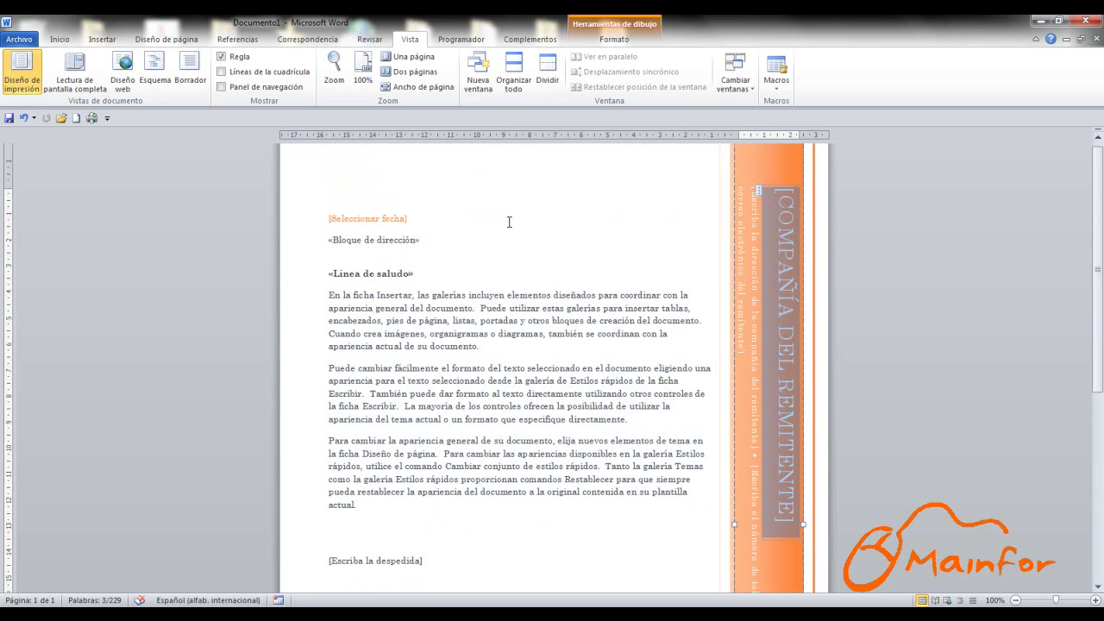
click(547, 239)
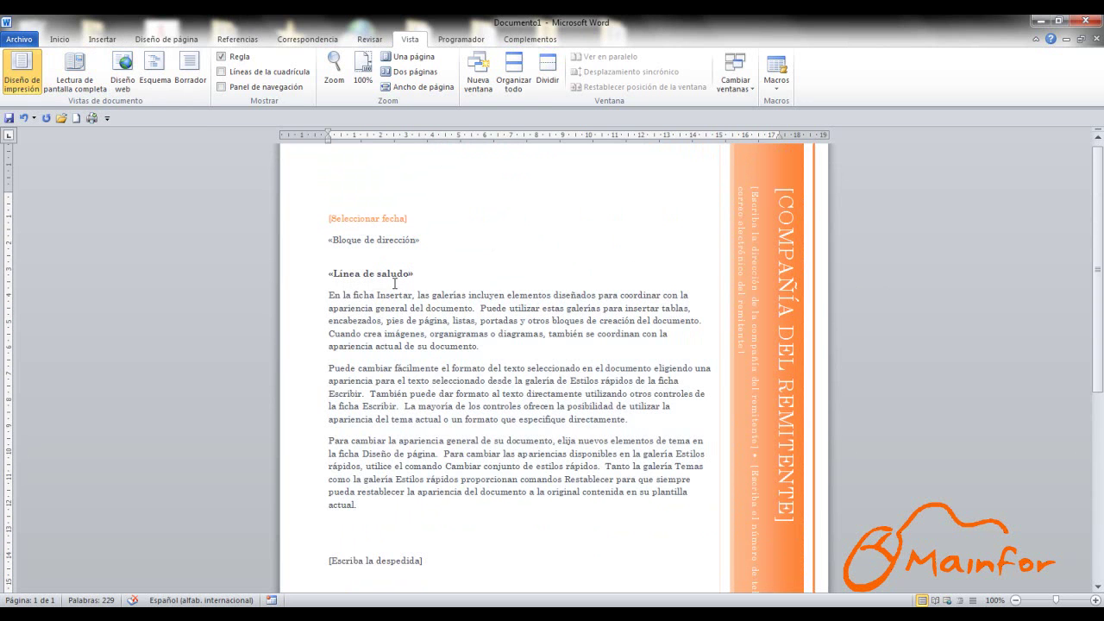
scroll(469, 263, down, 5)
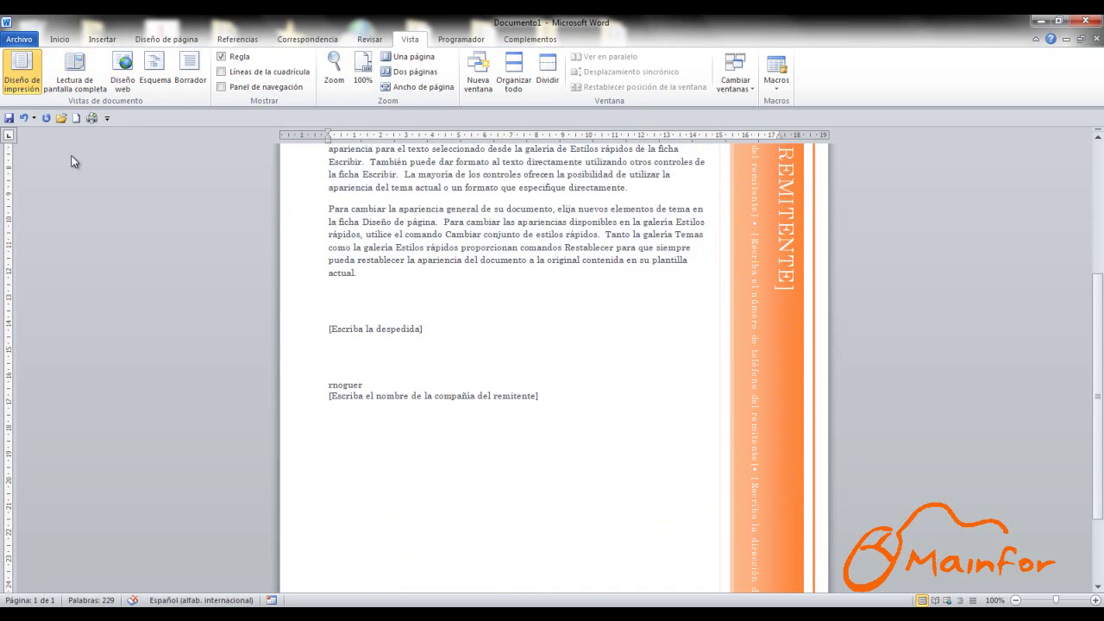
Save the letter in the Documents library as a Word template (*.dotx) named Seleccionar fecha.dotx
click(26, 41)
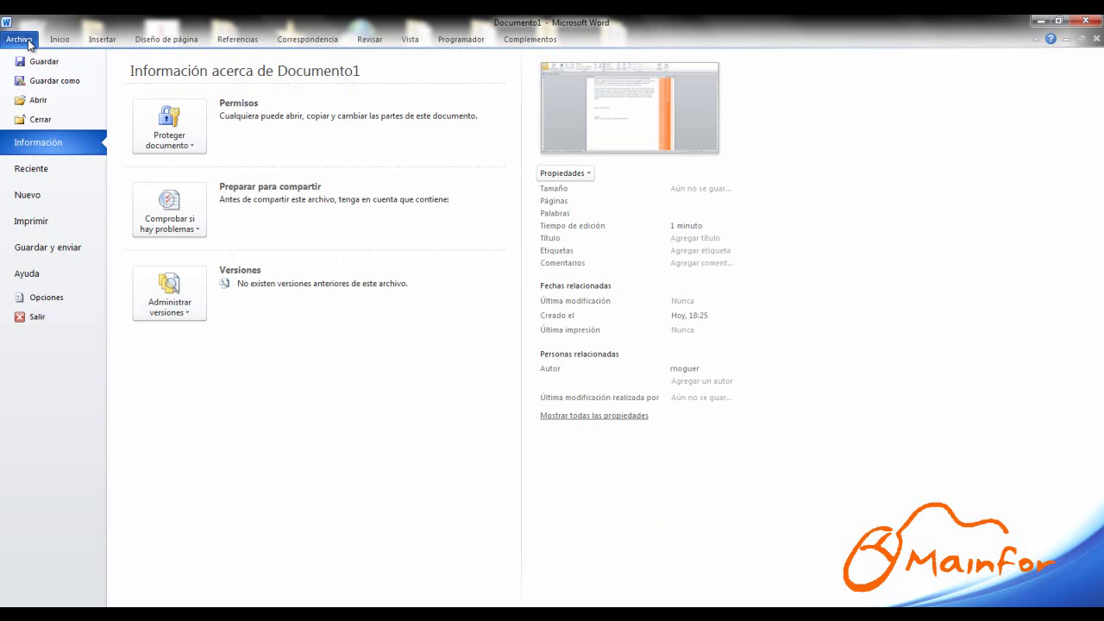
click(51, 82)
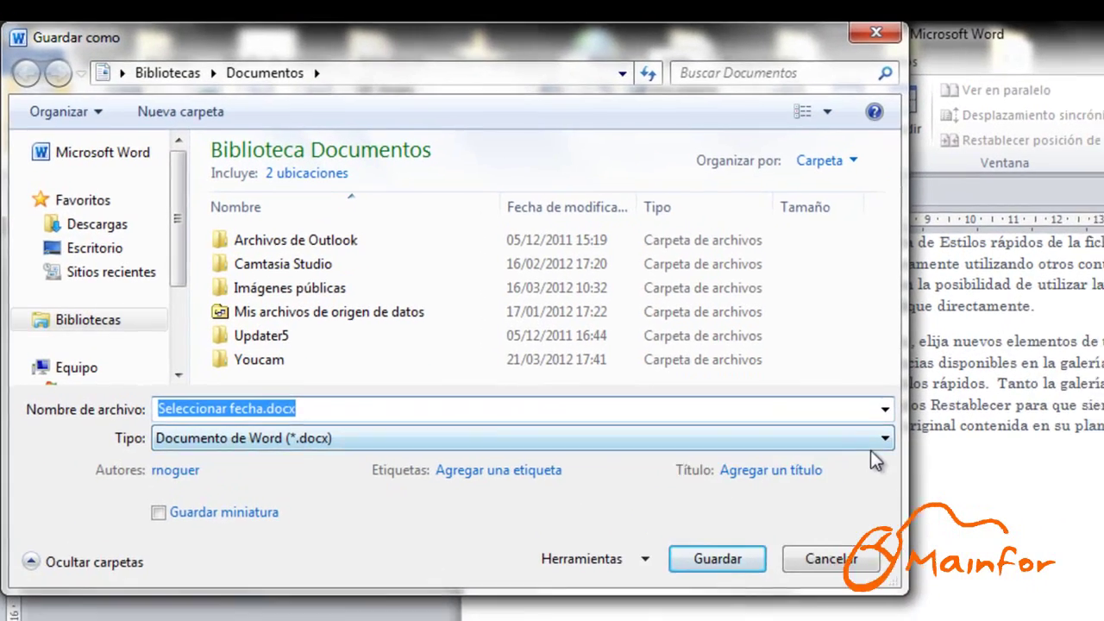
click(878, 446)
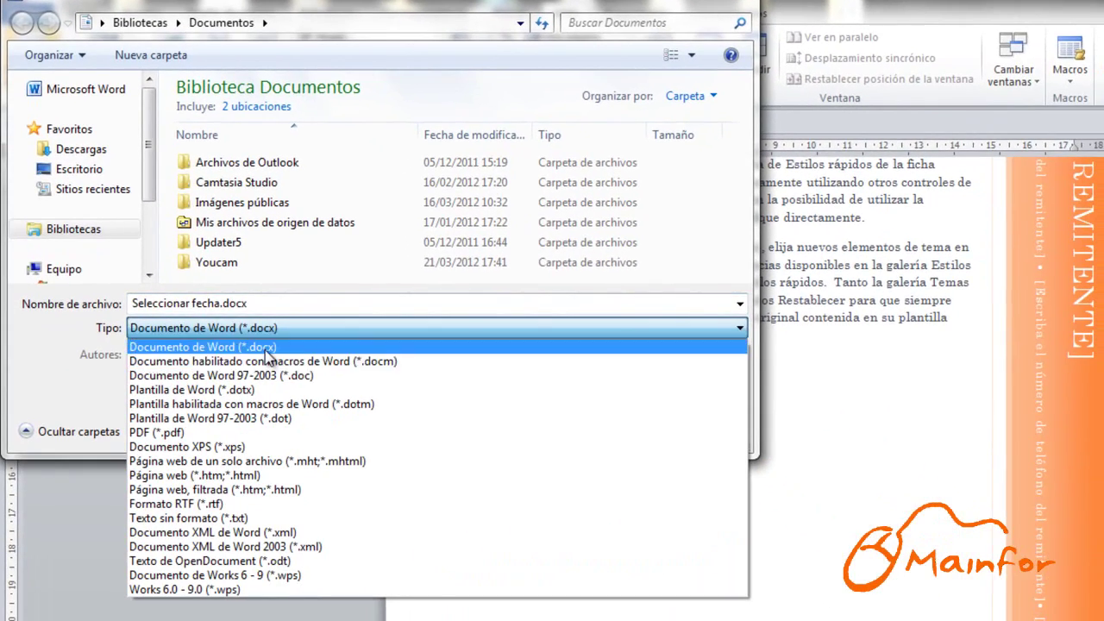
click(233, 394)
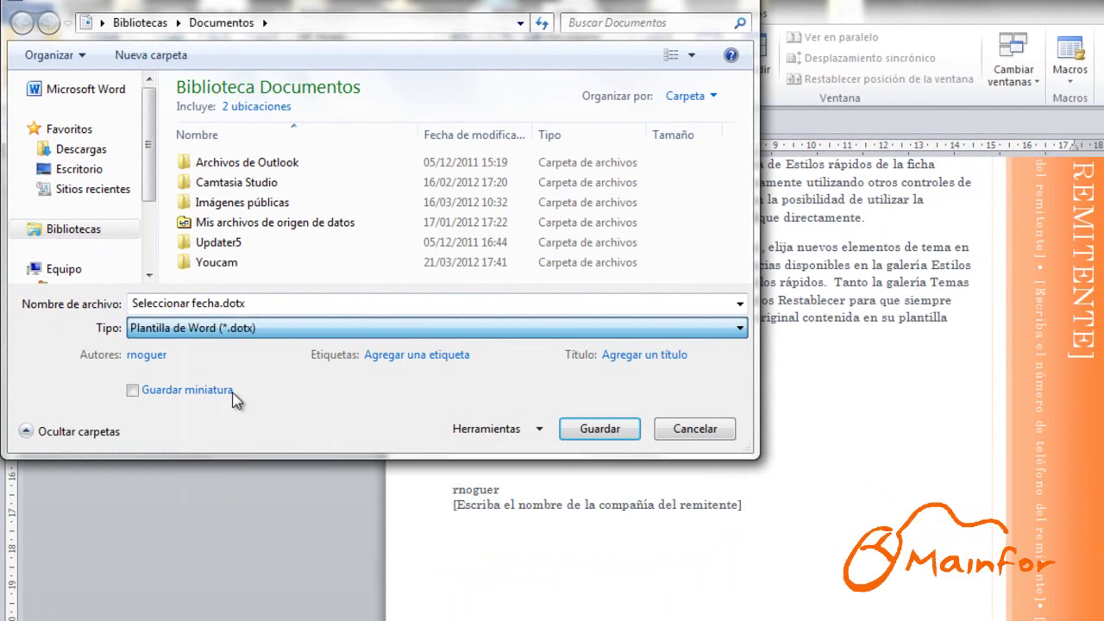
click(620, 431)
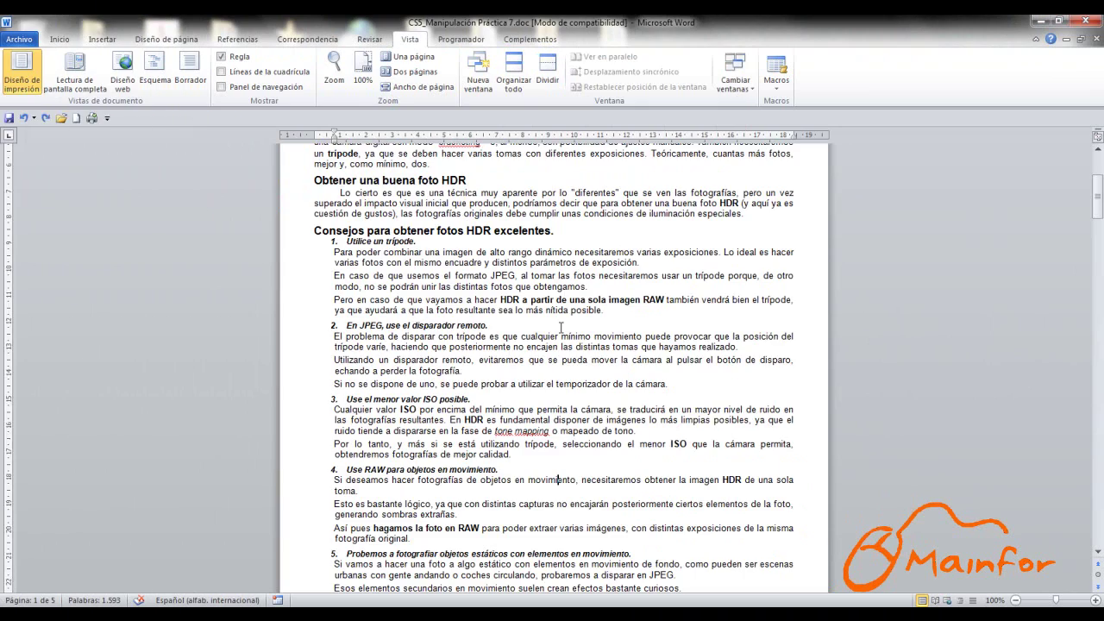
Insert a comment on the word "movimiento" in the first paragraph under the tip "En JPEG, use el disparador remoto"
scroll(561, 346, down, 3)
scroll(562, 354, up, 2)
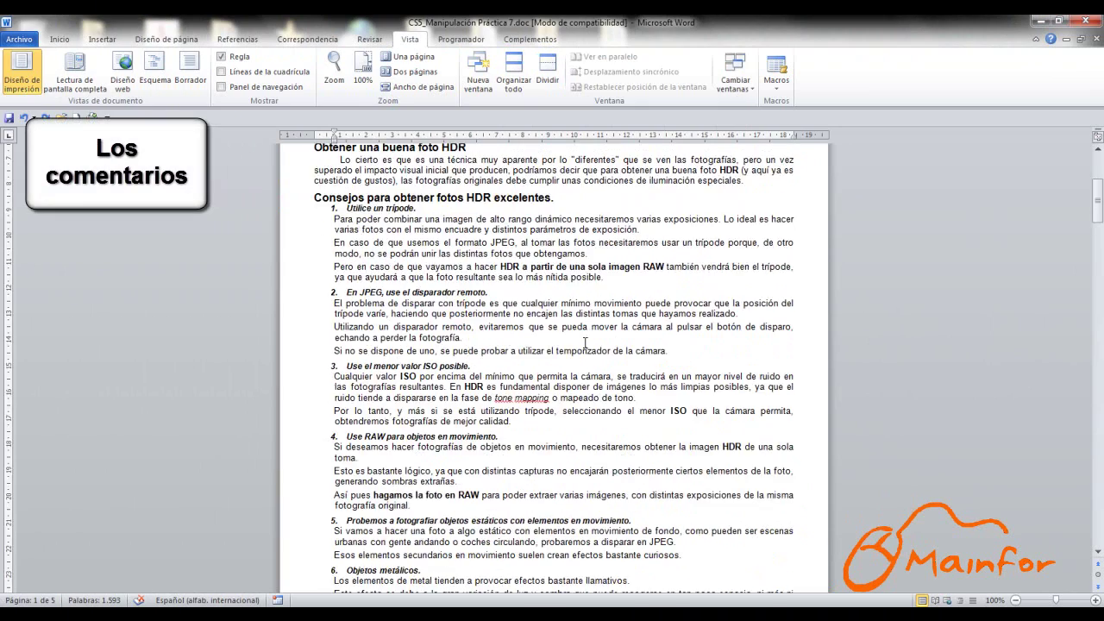
scroll(575, 343, down, 1)
scroll(606, 329, down, 2)
scroll(607, 294, up, 2)
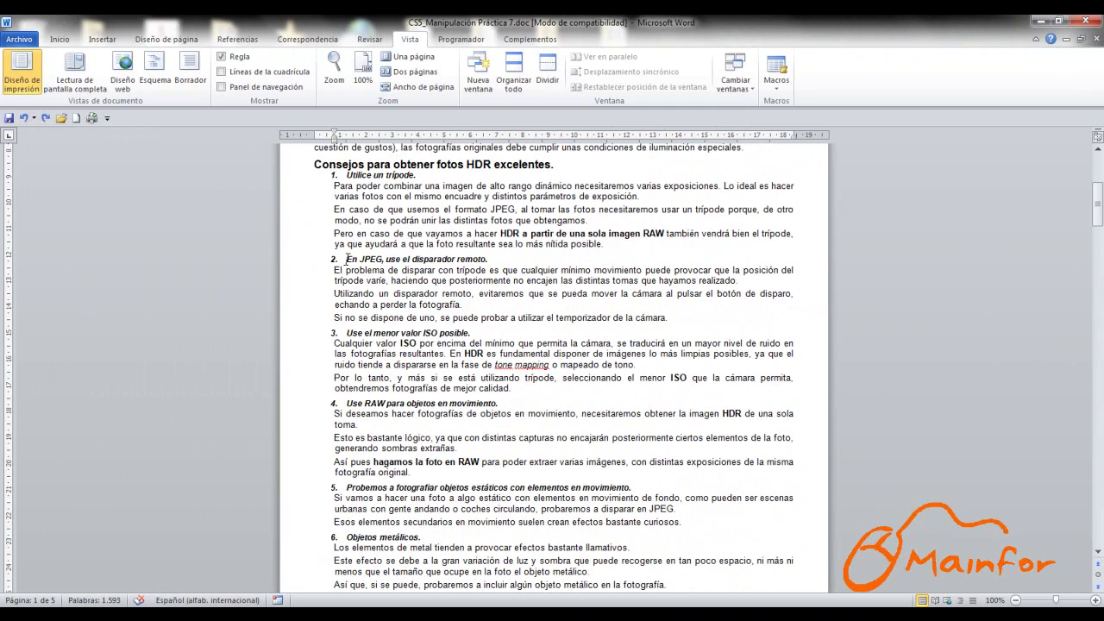
double_click(618, 270)
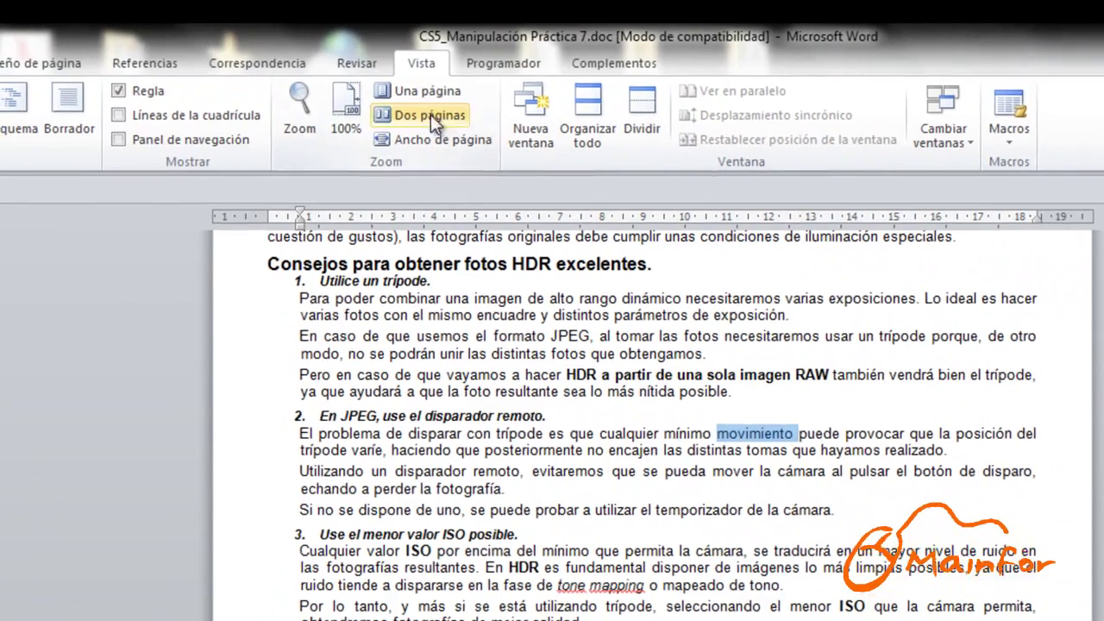
click(347, 62)
click(167, 102)
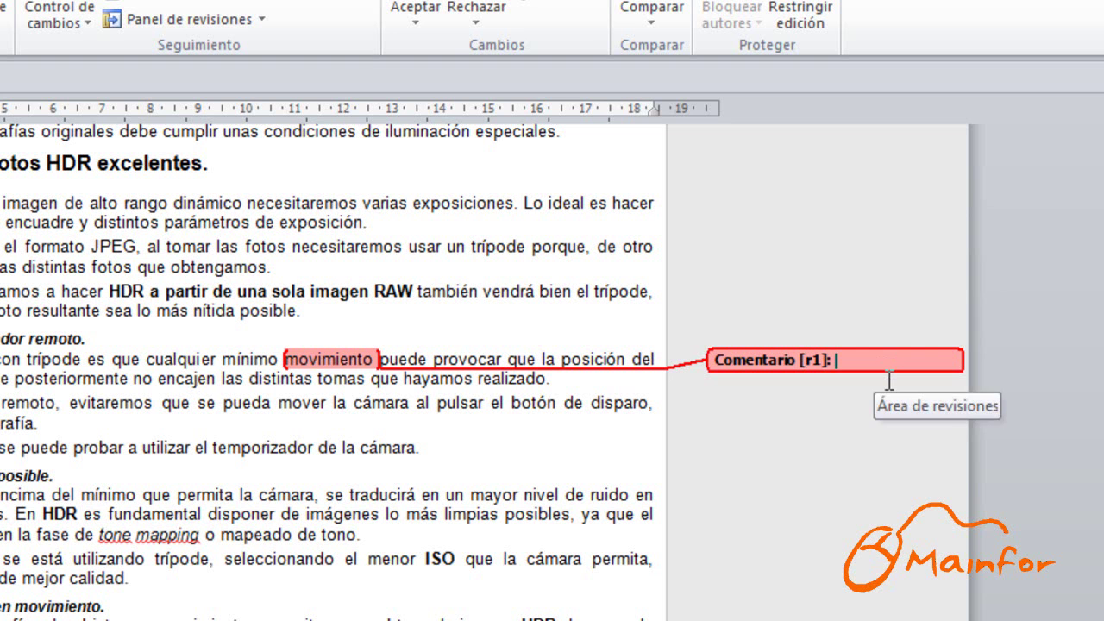
Enter "DE TODOS LOS EXTREMOS" as the text of the comment on "movimiento" and return to the document body
text(DE TODOS LOS EXTREMOS)
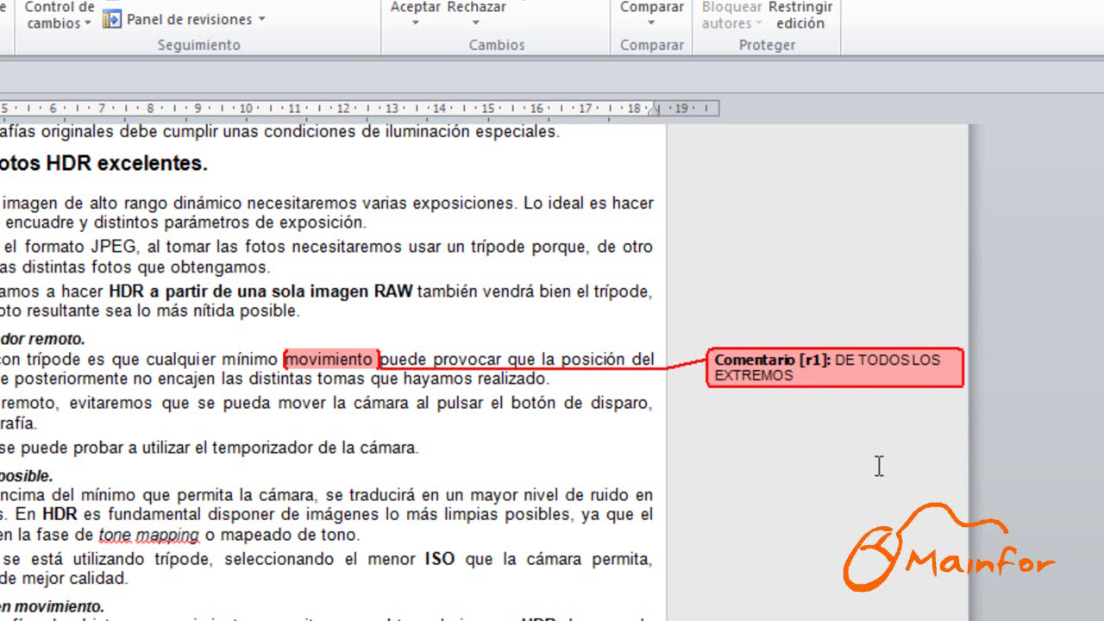
click(343, 443)
scroll(185, 448, up, 3)
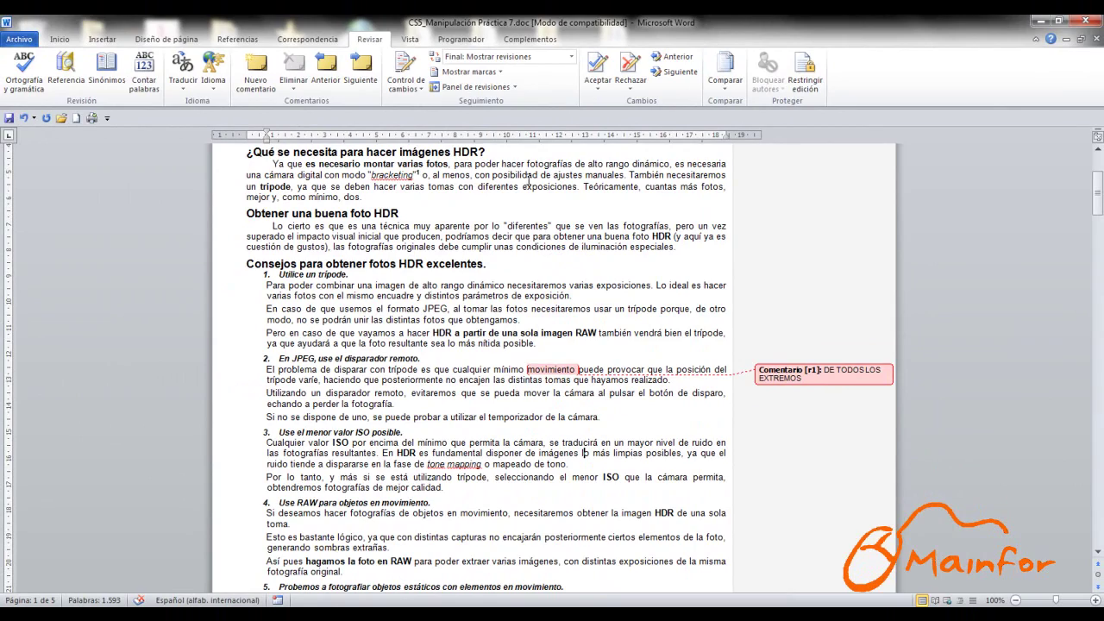
Restrict the document's editing to Comentarios only and start enforcing the protection without a password
click(462, 41)
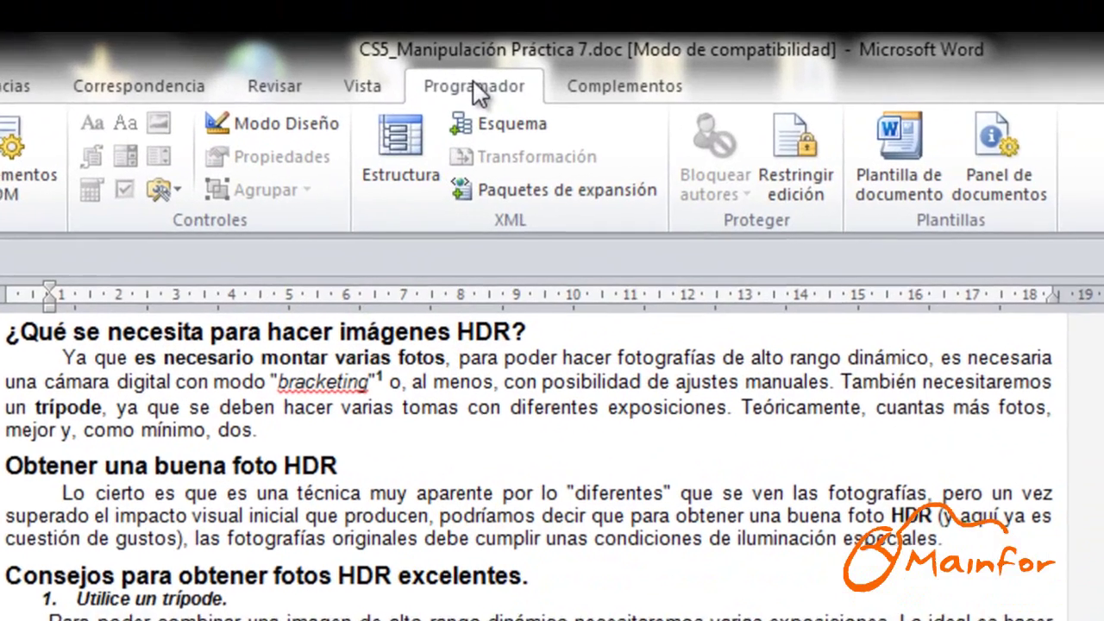
click(802, 148)
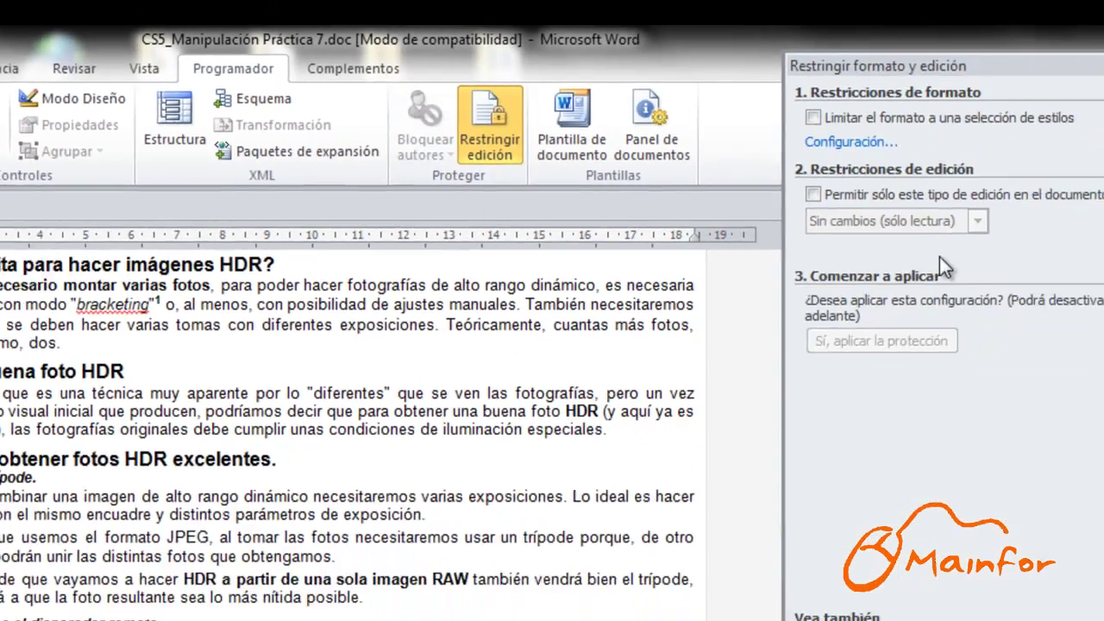
click(776, 194)
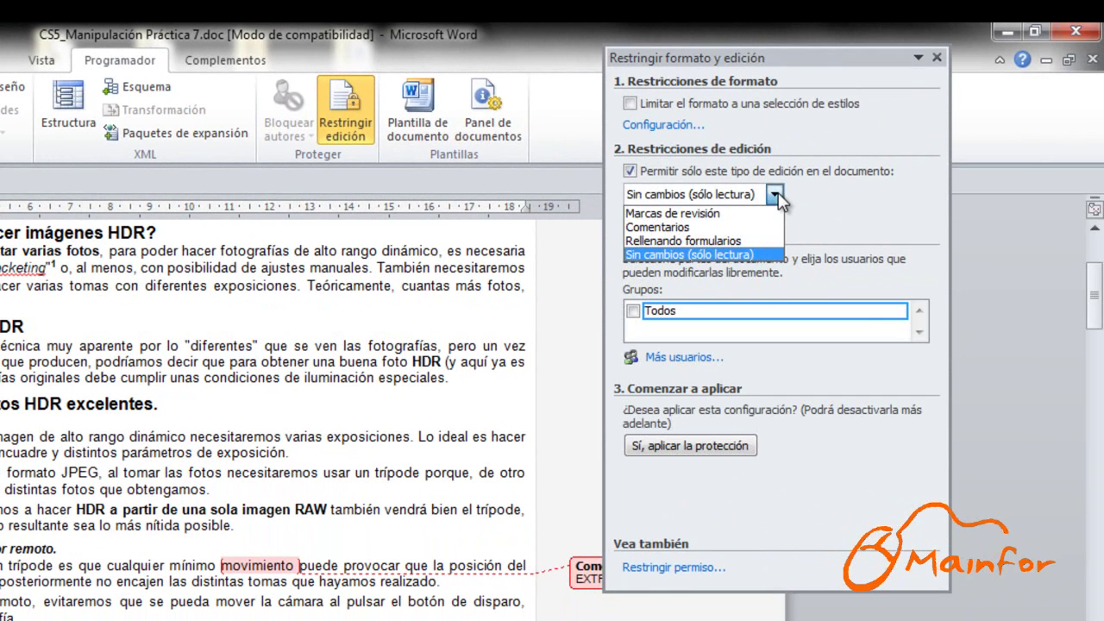
click(701, 233)
click(695, 446)
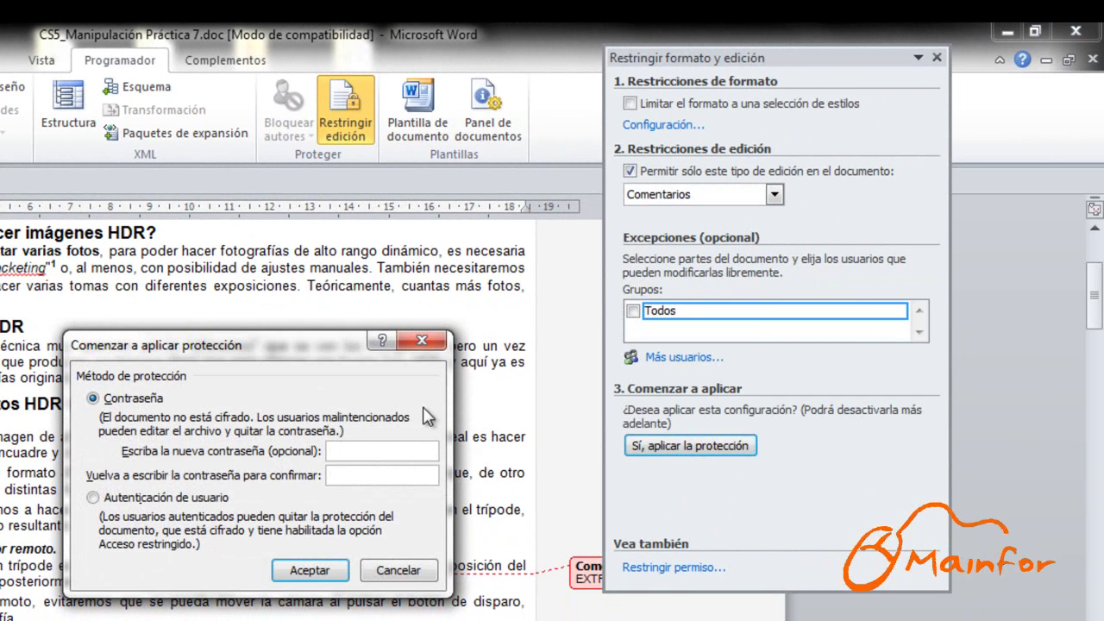
click(319, 569)
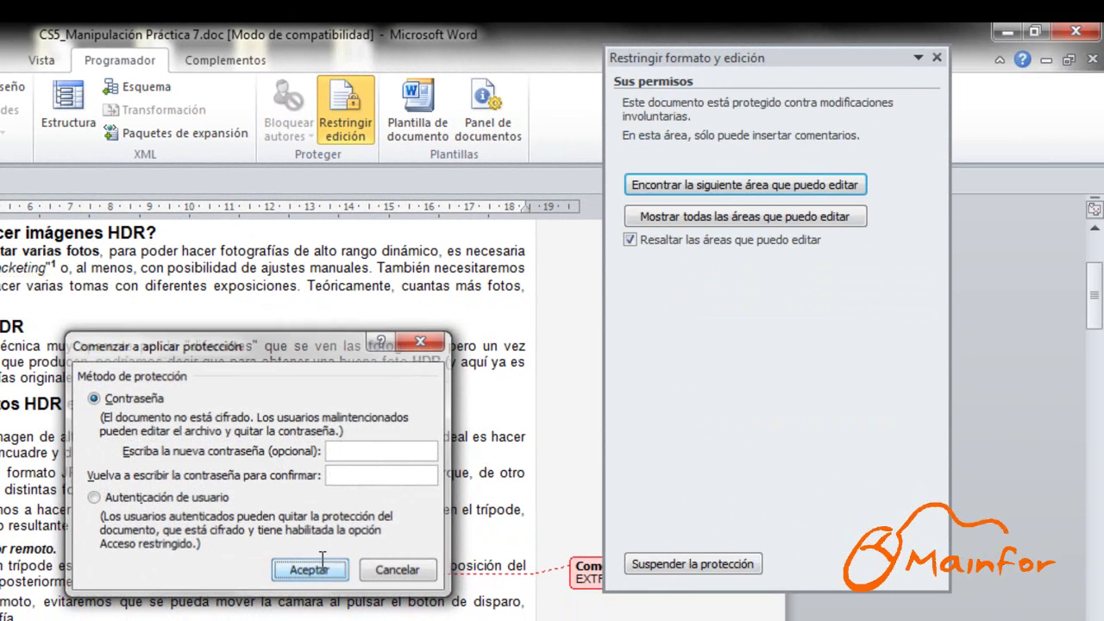
Select text in the protected tips section to test the editing restriction
double_click(176, 473)
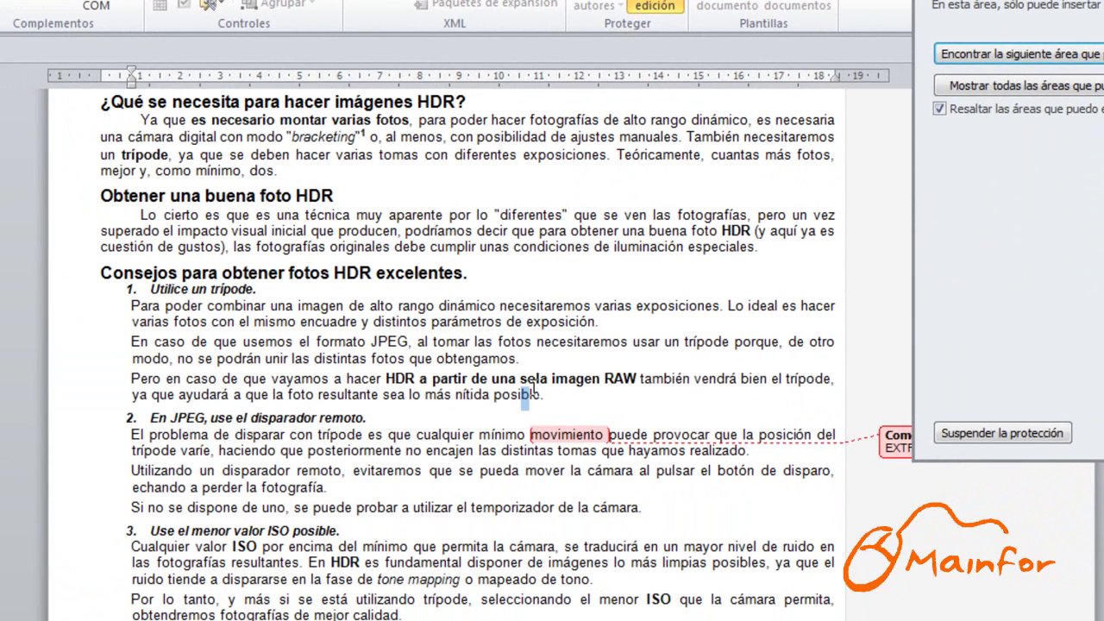
click(394, 443)
key(ctrl+shift+Down)
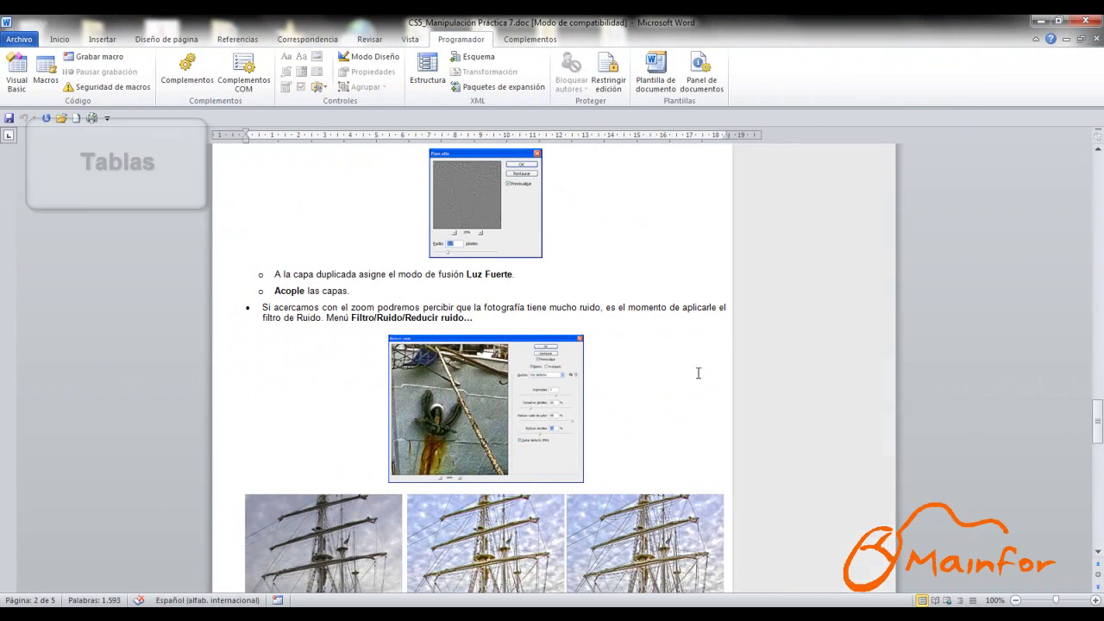
Add an empty paragraph after the blue closing note about the PSD format and remove its first-line indent
scroll(698, 374, down, 9)
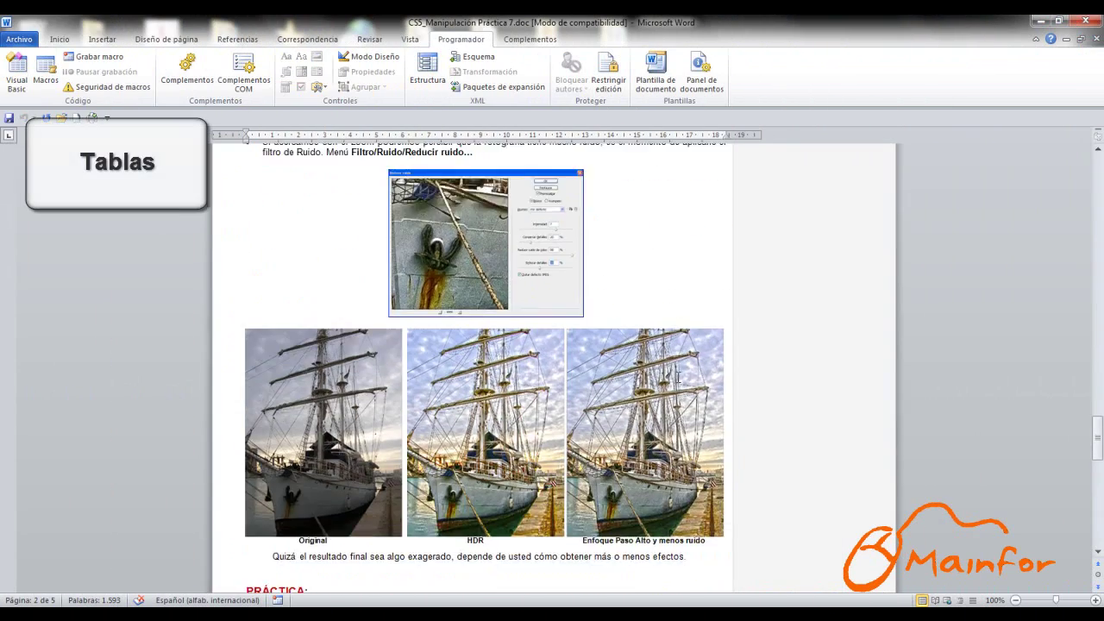
scroll(679, 384, down, 12)
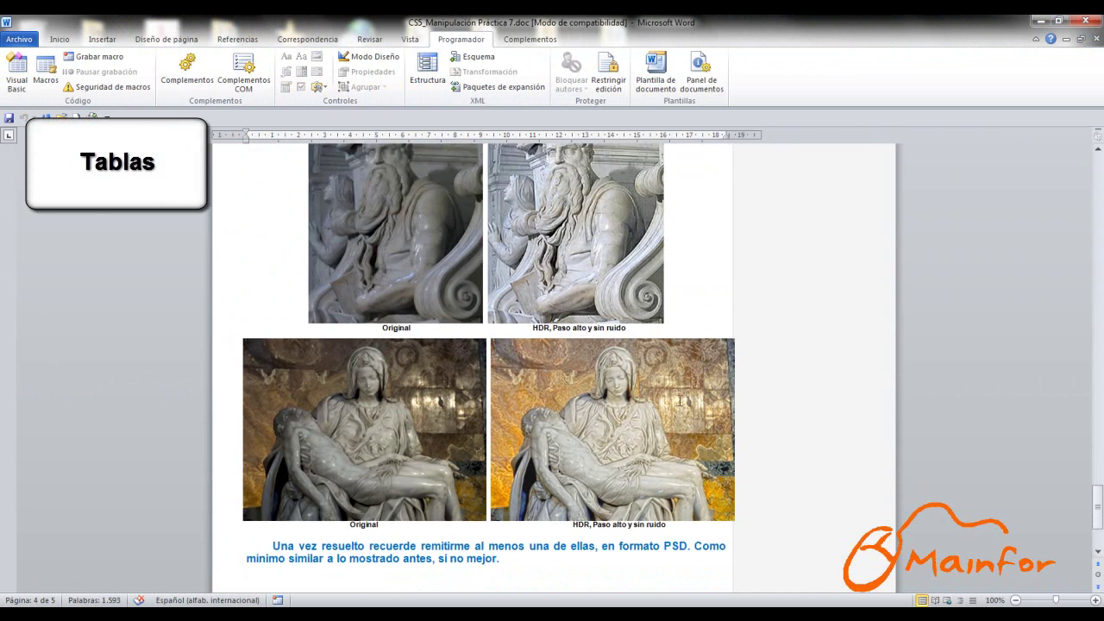
click(522, 403)
key(Return)
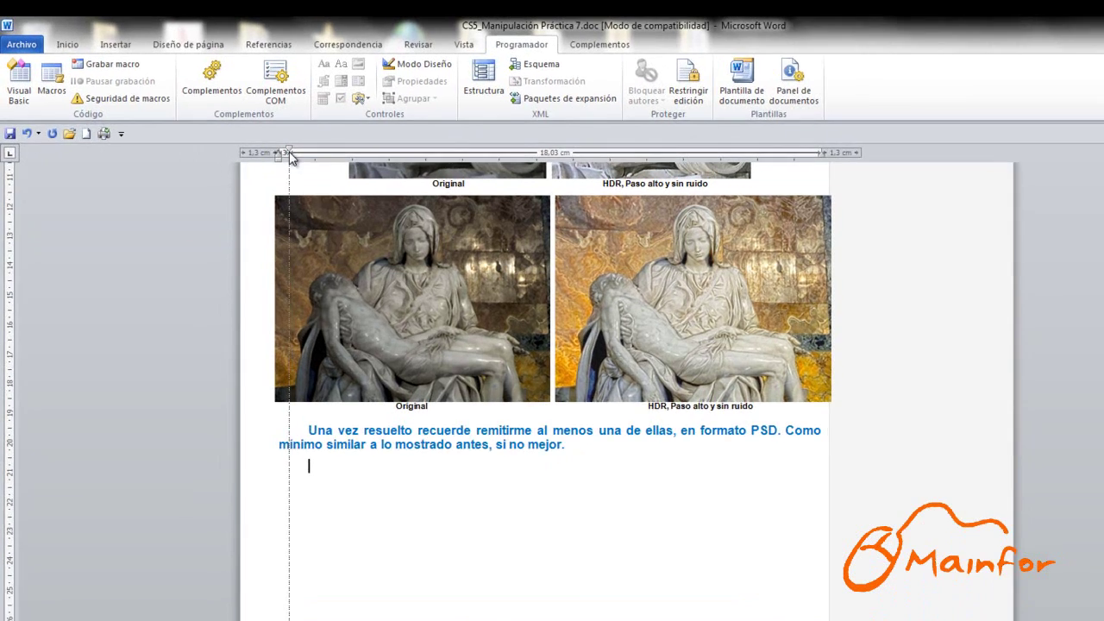
drag(272, 132, 246, 135)
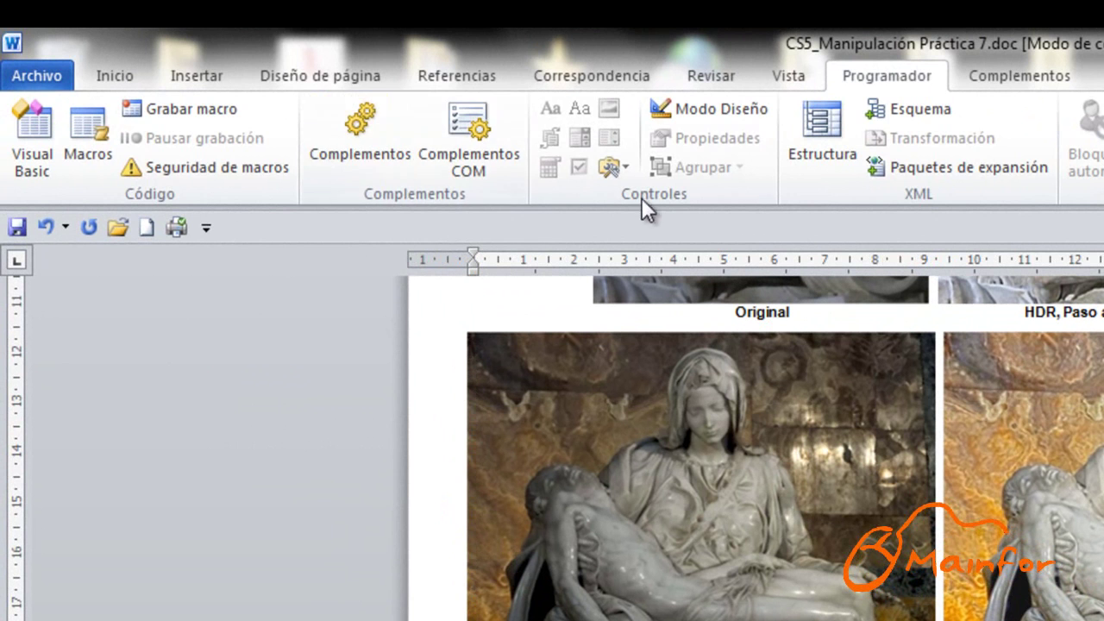
Insert a table of 10 columns and 5 rows with a fixed column width of 1 cm below the blue closing note
click(199, 74)
click(239, 129)
click(139, 334)
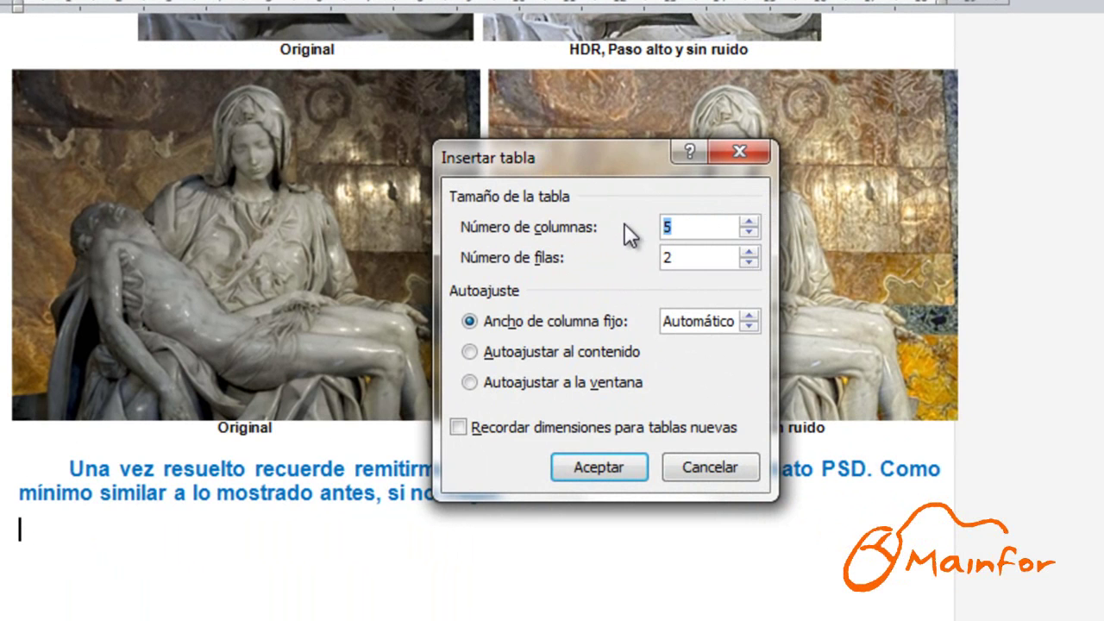
key(End)
key(BackSpace)
text(10)
key(Tab)
text(5)
click(748, 315)
click(749, 317)
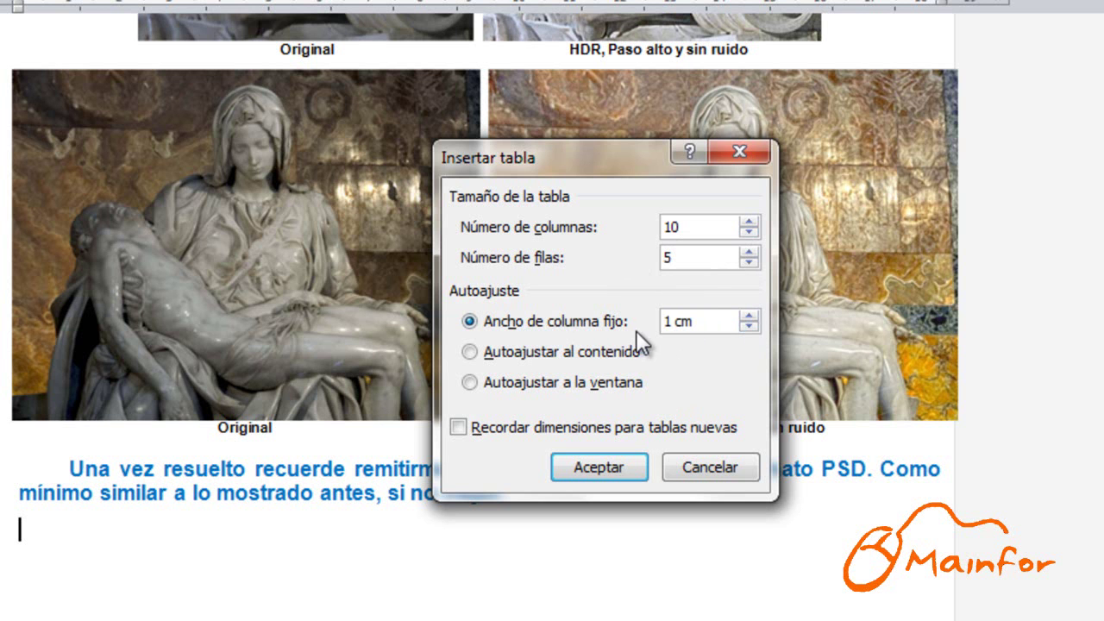
click(598, 466)
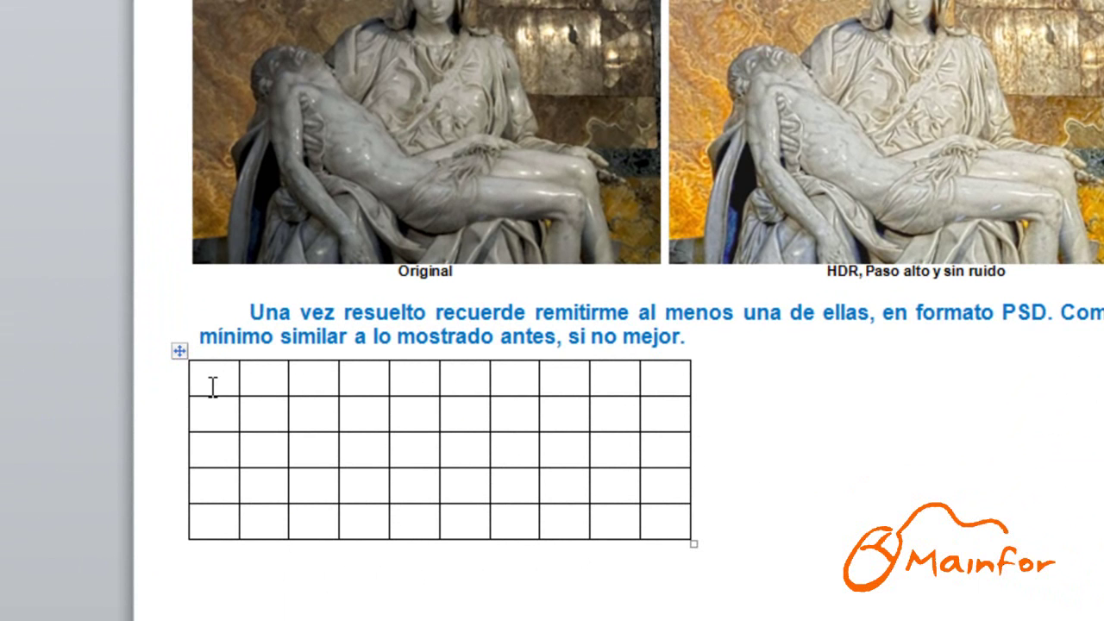
scroll(368, 492, up, 2)
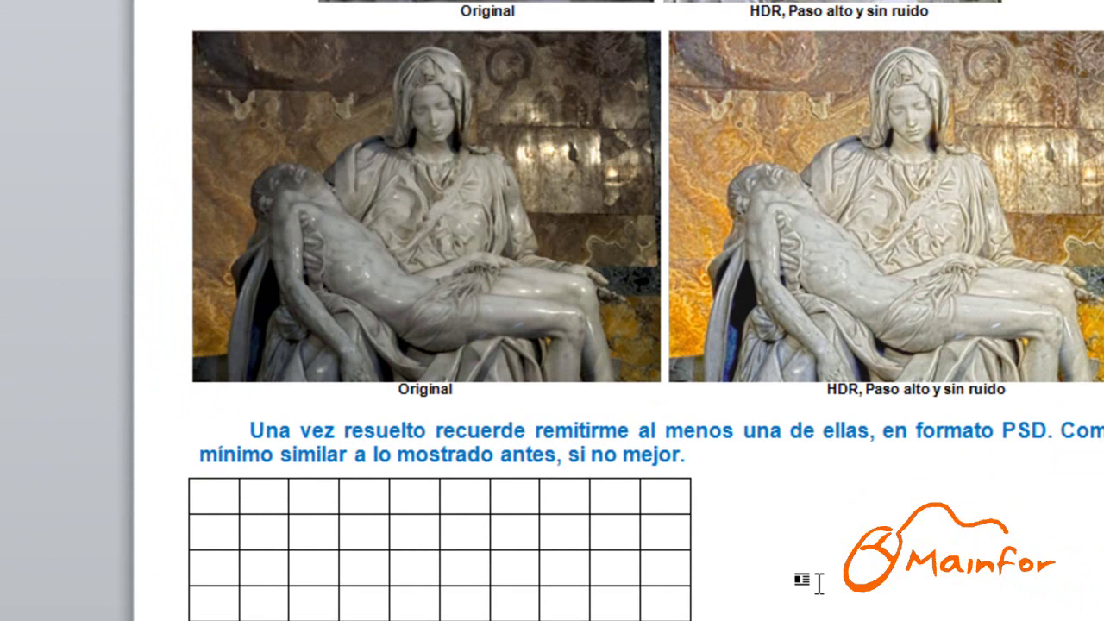